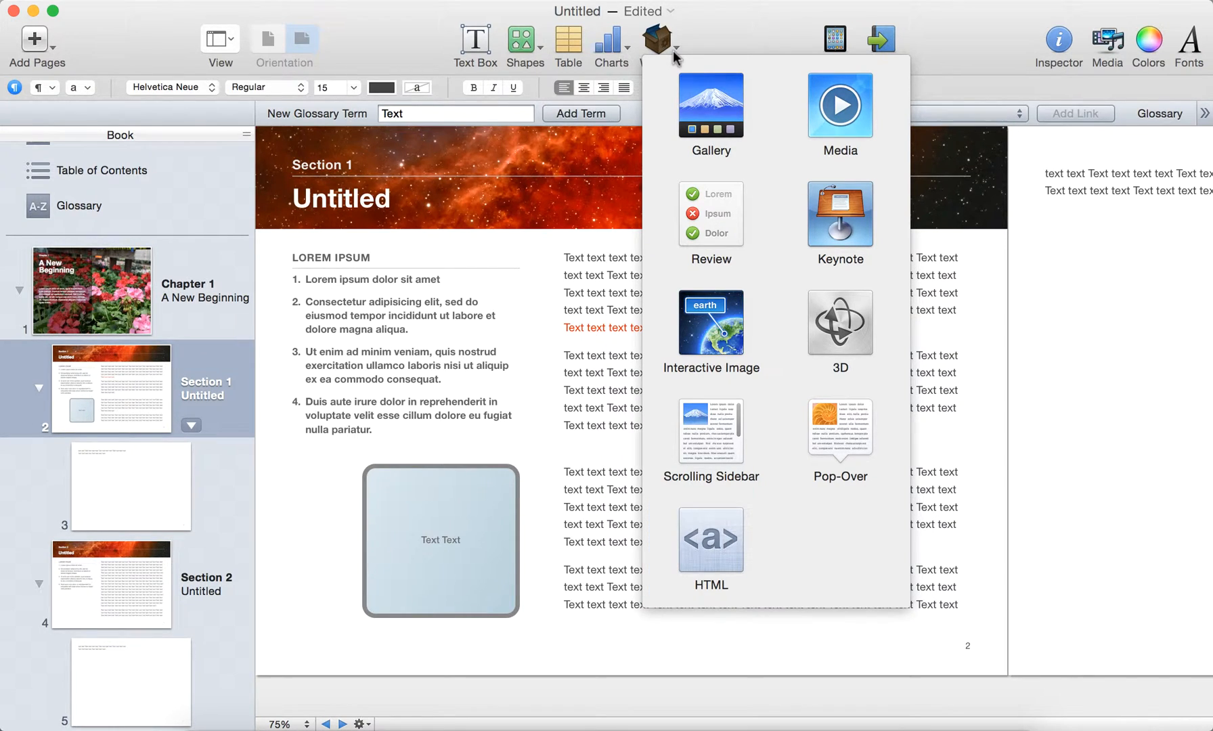
# Step: Insert a Gallery widget and move it from page 2 onto page 3
pyautogui.click(706, 101)
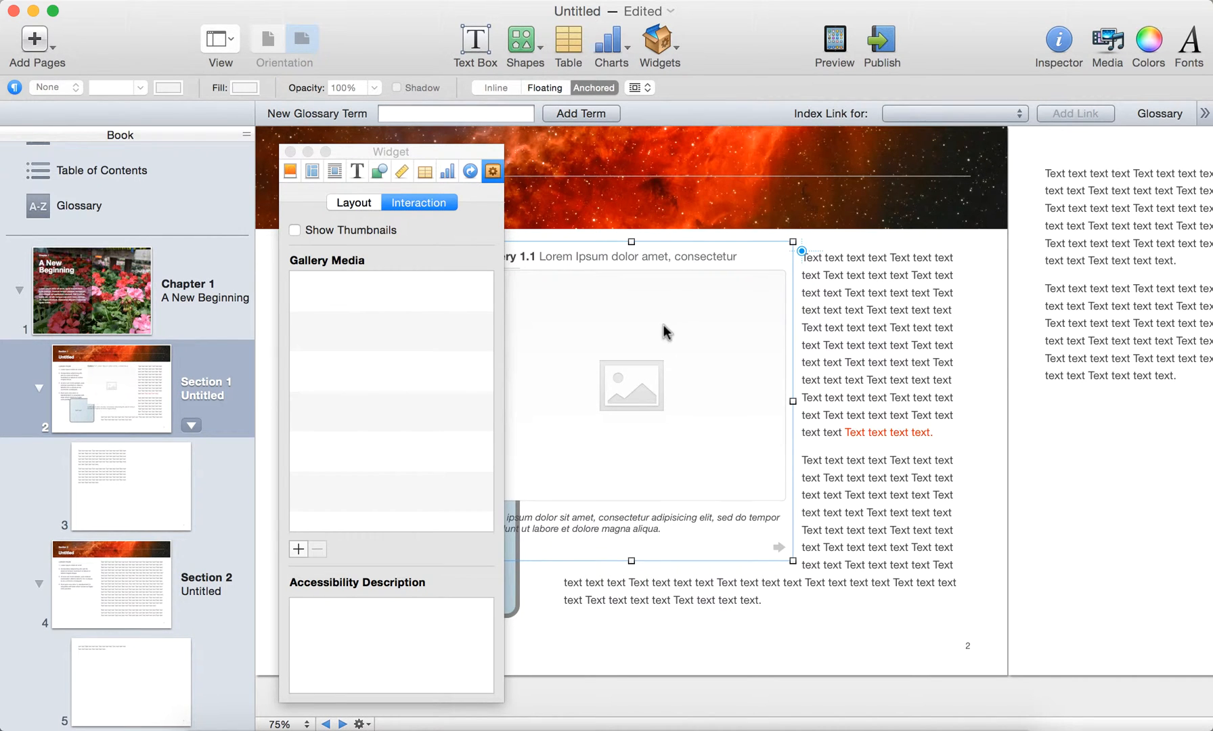
pyautogui.moveTo(663, 325); pyautogui.dragTo(1132, 401)
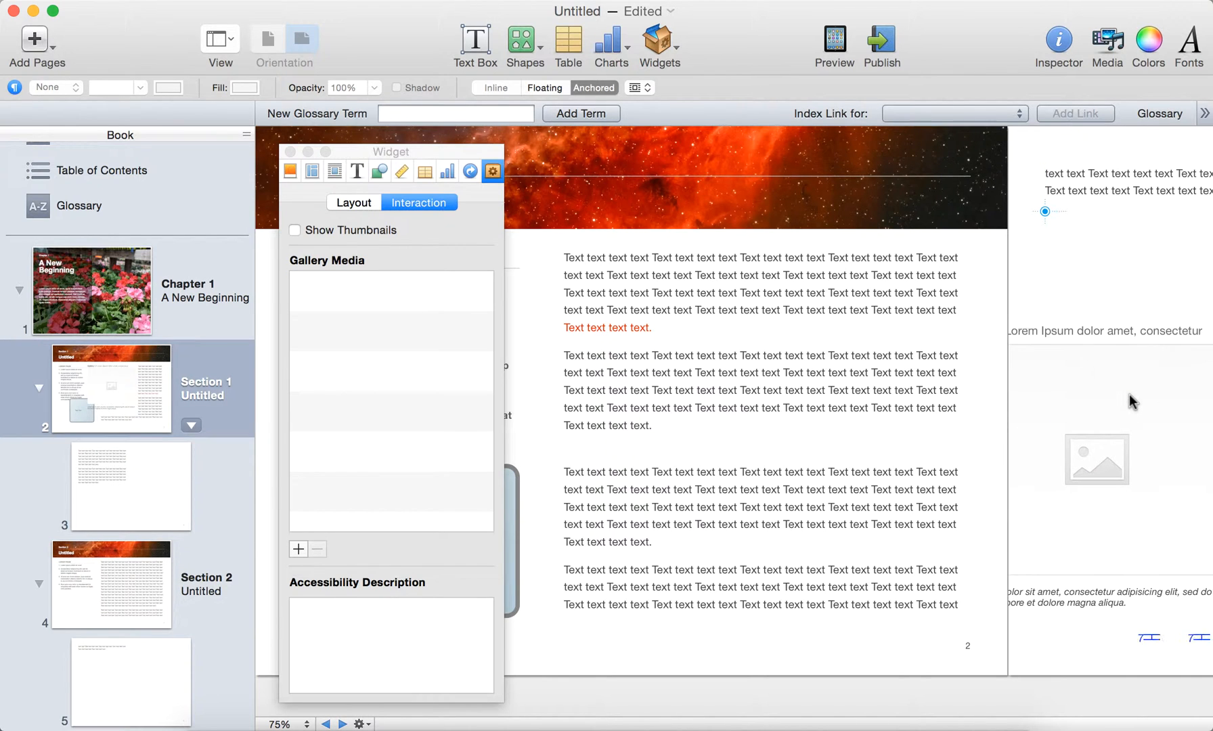
pyautogui.moveTo(1050, 441); pyautogui.dragTo(730, 433)
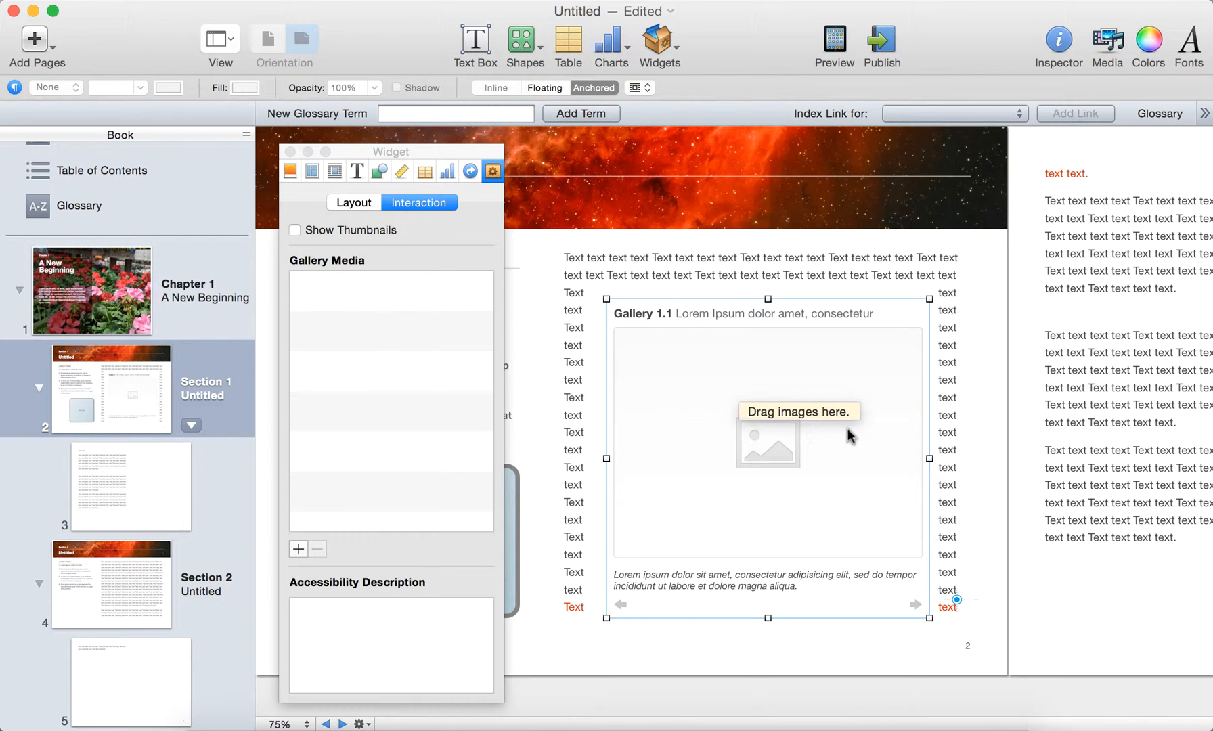
pyautogui.hscroll(5, 899, 432)
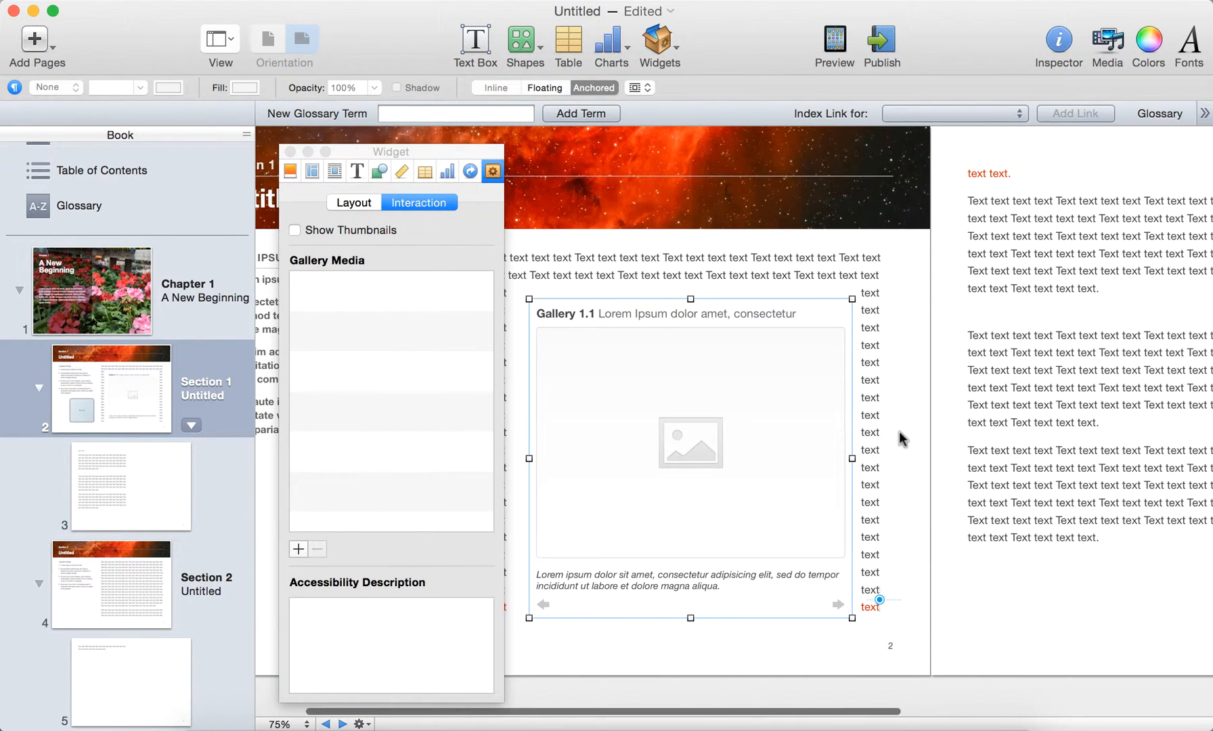
pyautogui.moveTo(725, 422); pyautogui.dragTo(1127, 421)
pyautogui.hscroll(6, 1062, 263)
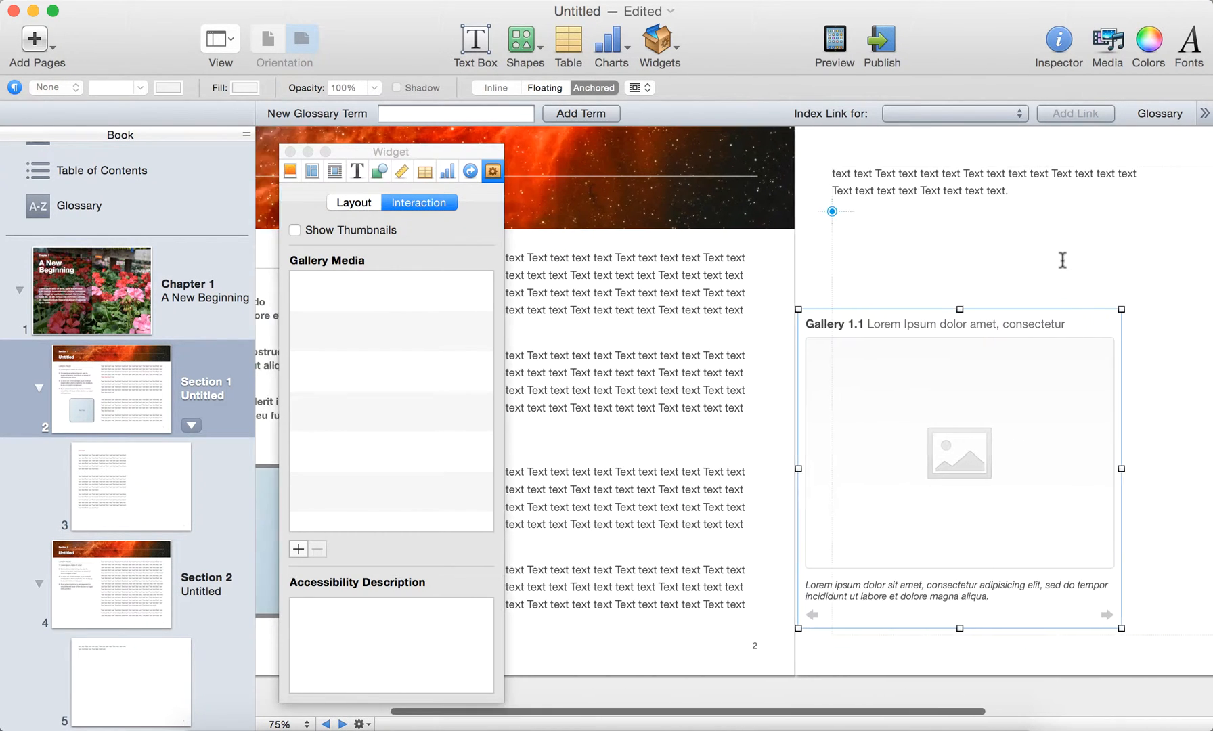
# Step: Place the gallery directly below the text on page 3 and resize it slightly wider and shorter
pyautogui.hscroll(5, 1063, 260)
pyautogui.moveTo(804, 454); pyautogui.dragTo(853, 365)
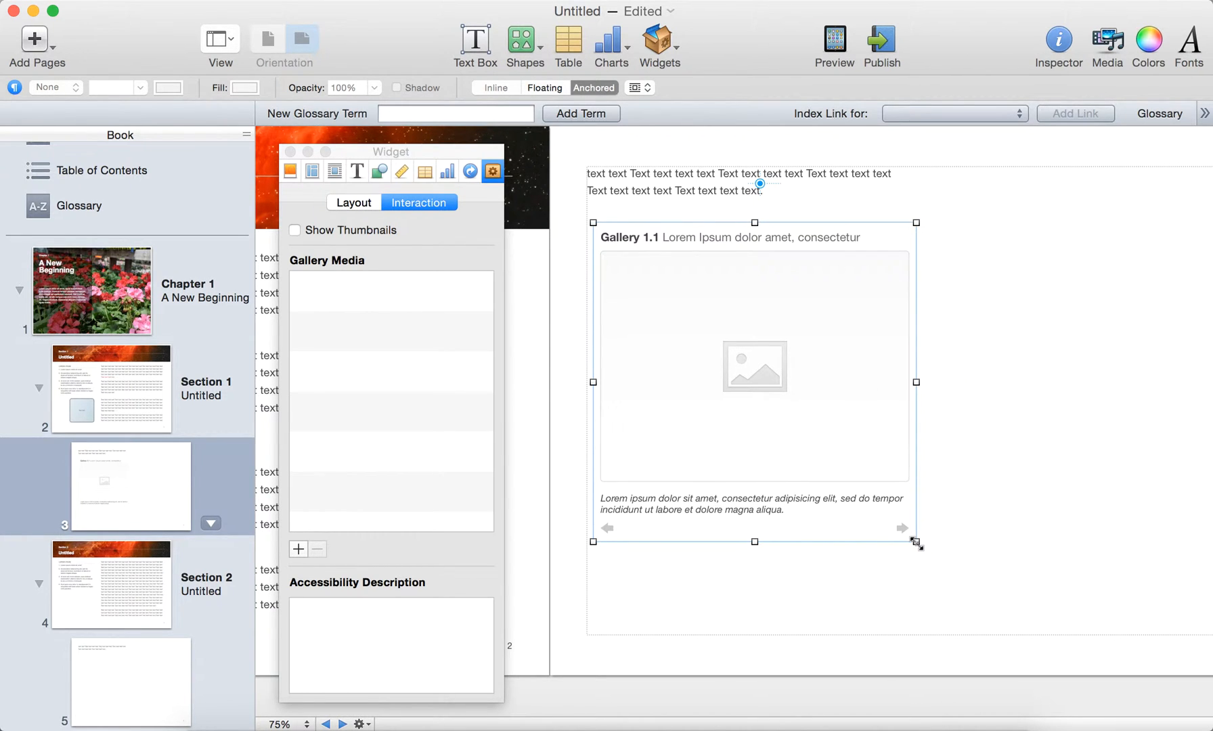
pyautogui.moveTo(916, 541); pyautogui.dragTo(937, 527)
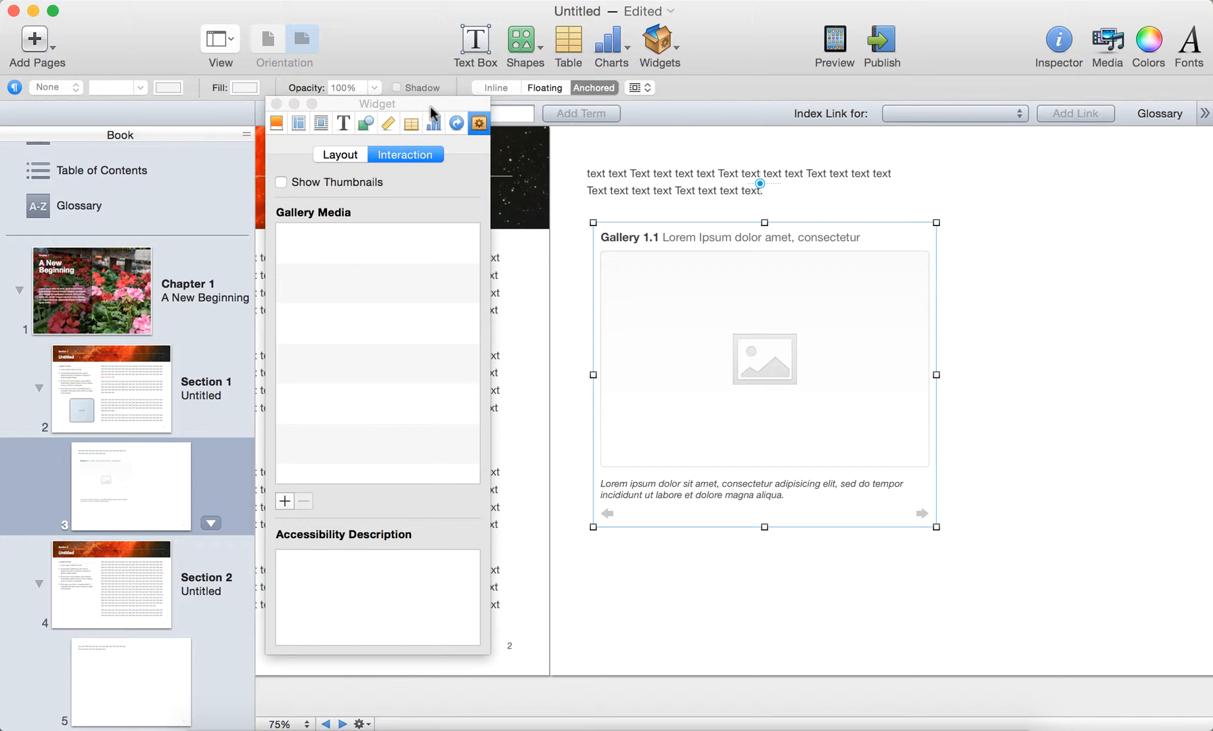
pyautogui.moveTo(430, 99); pyautogui.dragTo(450, 132)
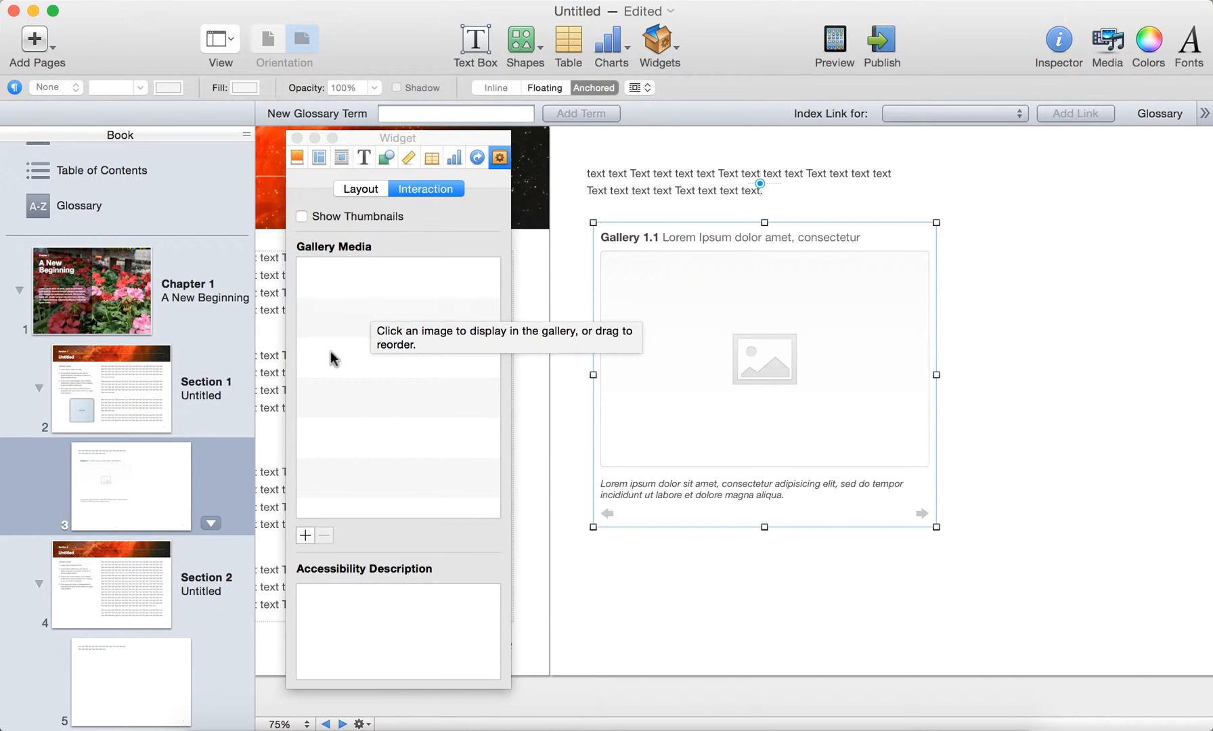
# Step: Add DSC_0455, DSC_0456, DSC_0462, DSC_0466, DSC_0475 and DSC_0478 from the Photos library to the gallery
pyautogui.click(305, 536)
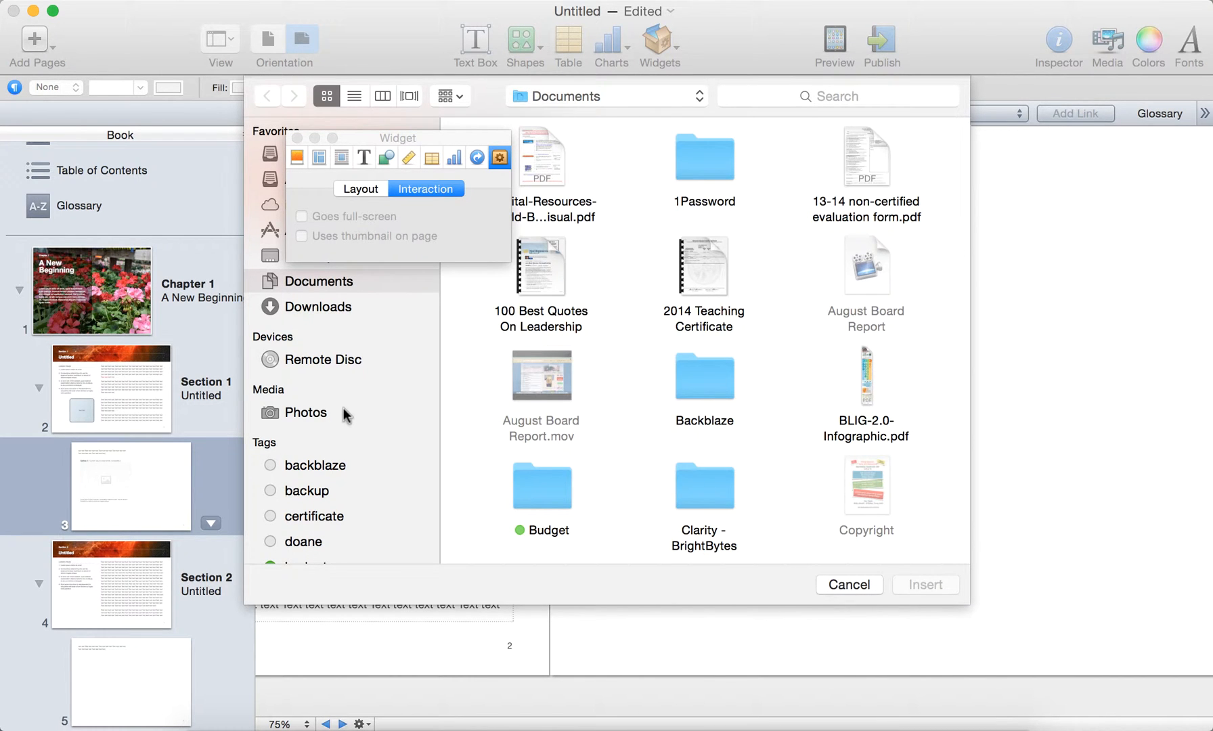
pyautogui.click(343, 412)
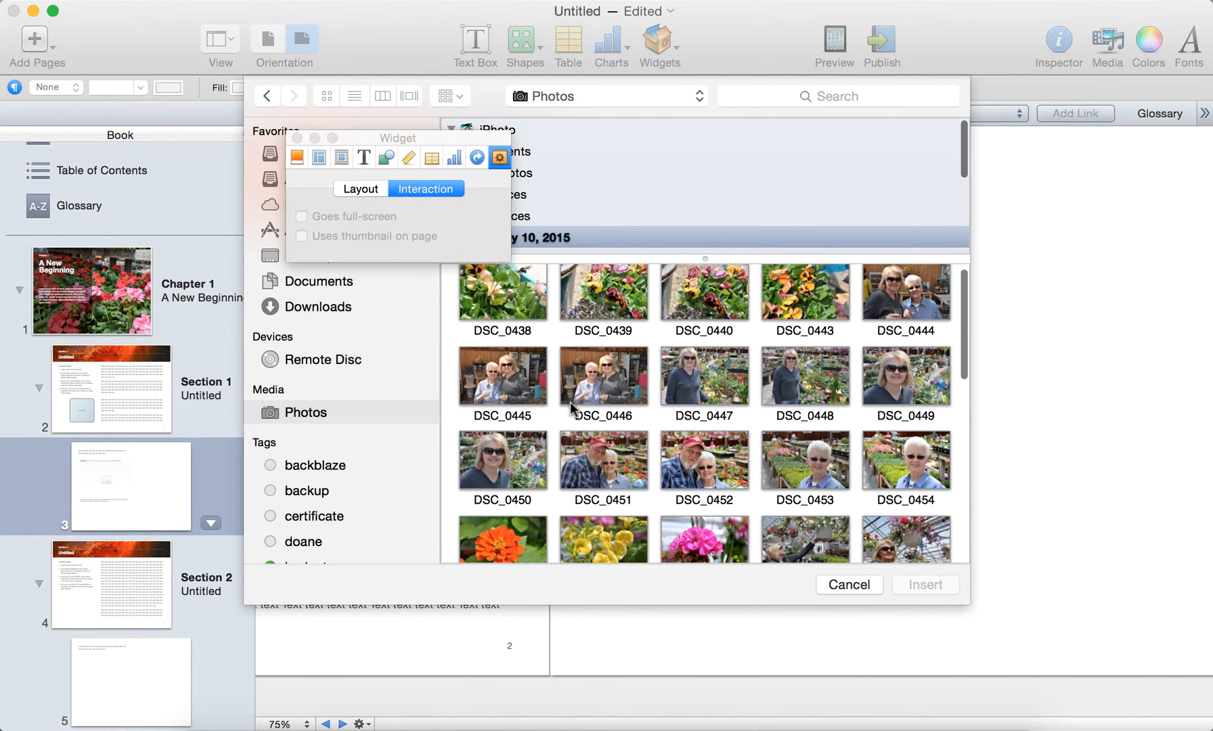
pyautogui.scroll(-3, 569, 402)
pyautogui.scroll(-5, 570, 403)
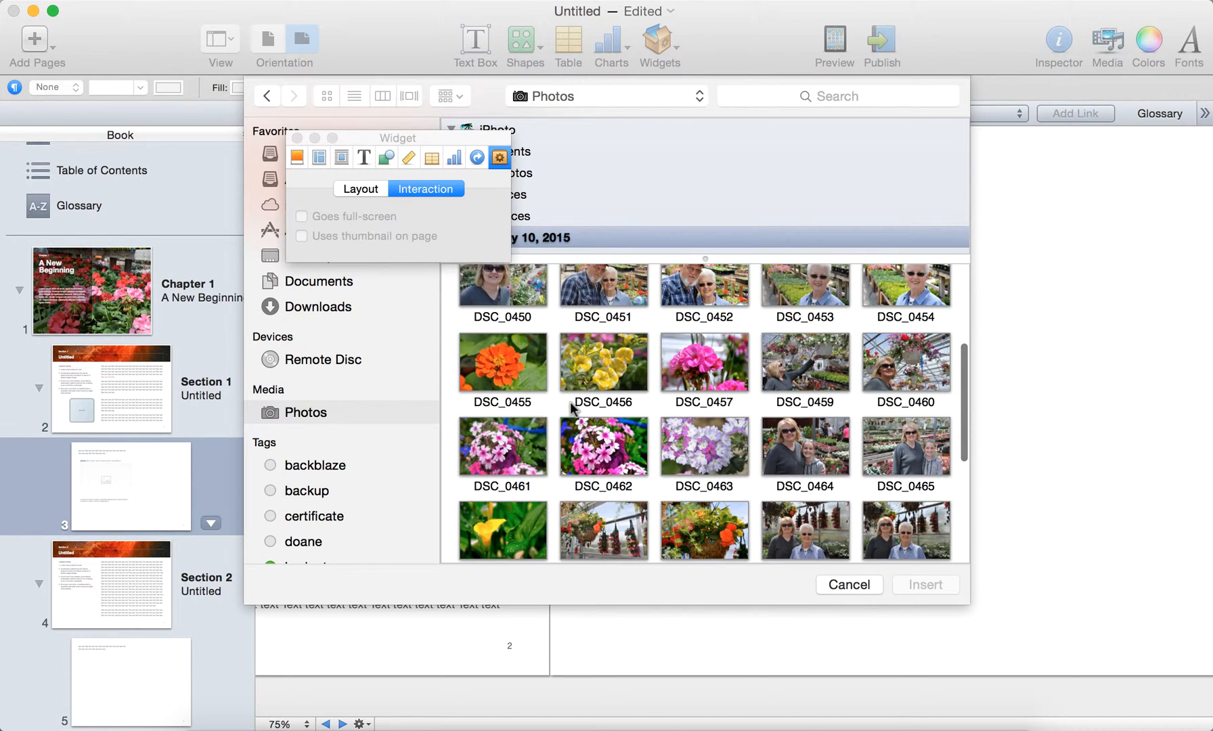
pyautogui.click(511, 353)
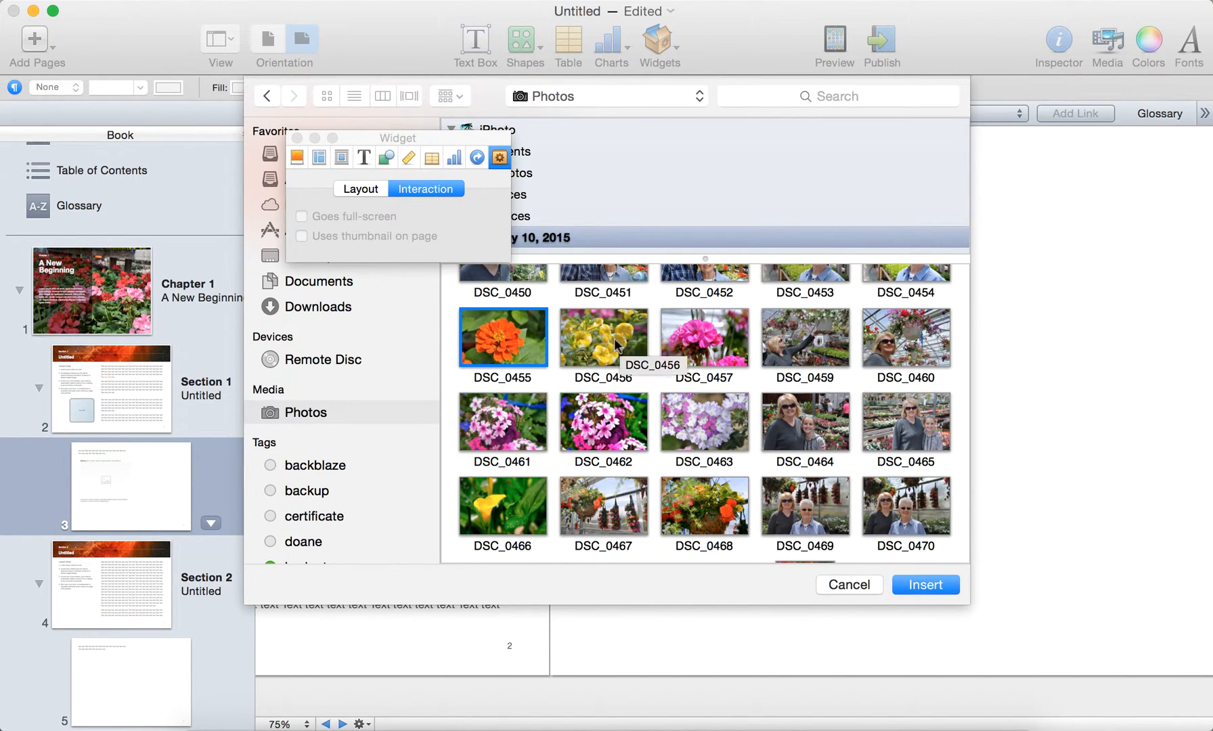
pyautogui.keyDown('super'); pyautogui.click(618, 343); pyautogui.keyUp('super')
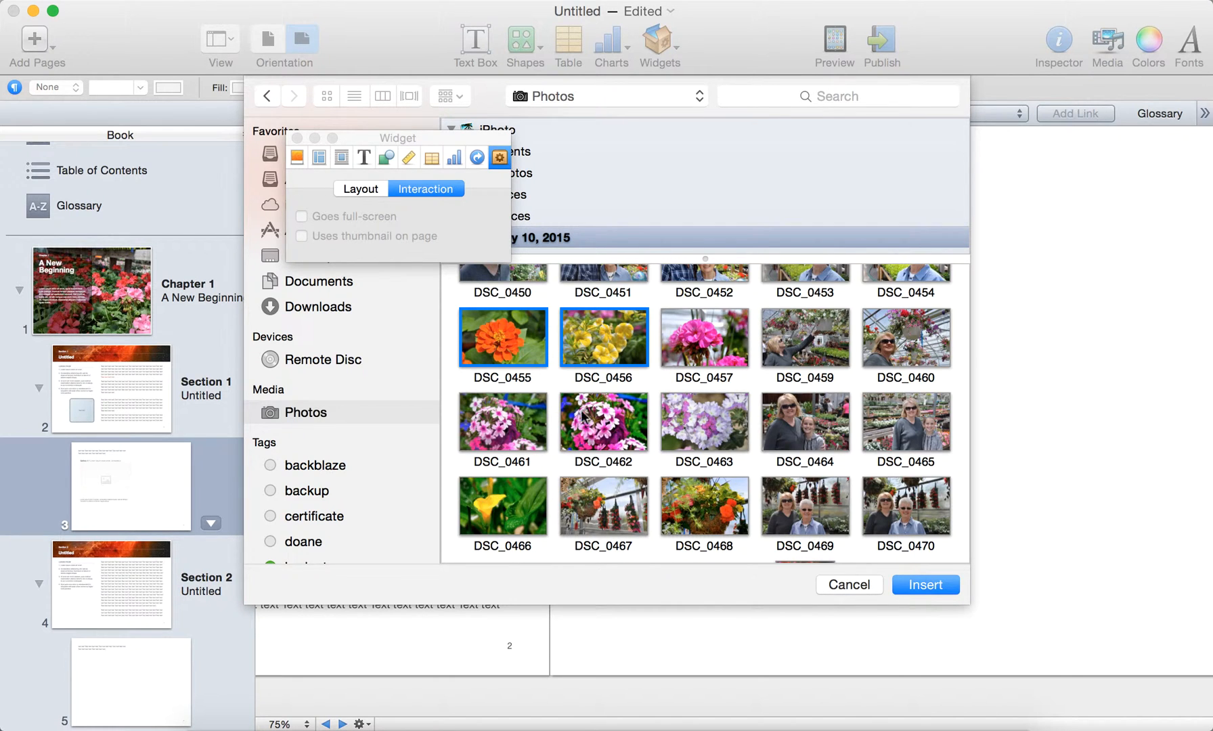
pyautogui.keyDown('super'); pyautogui.click(599, 429); pyautogui.keyUp('super')
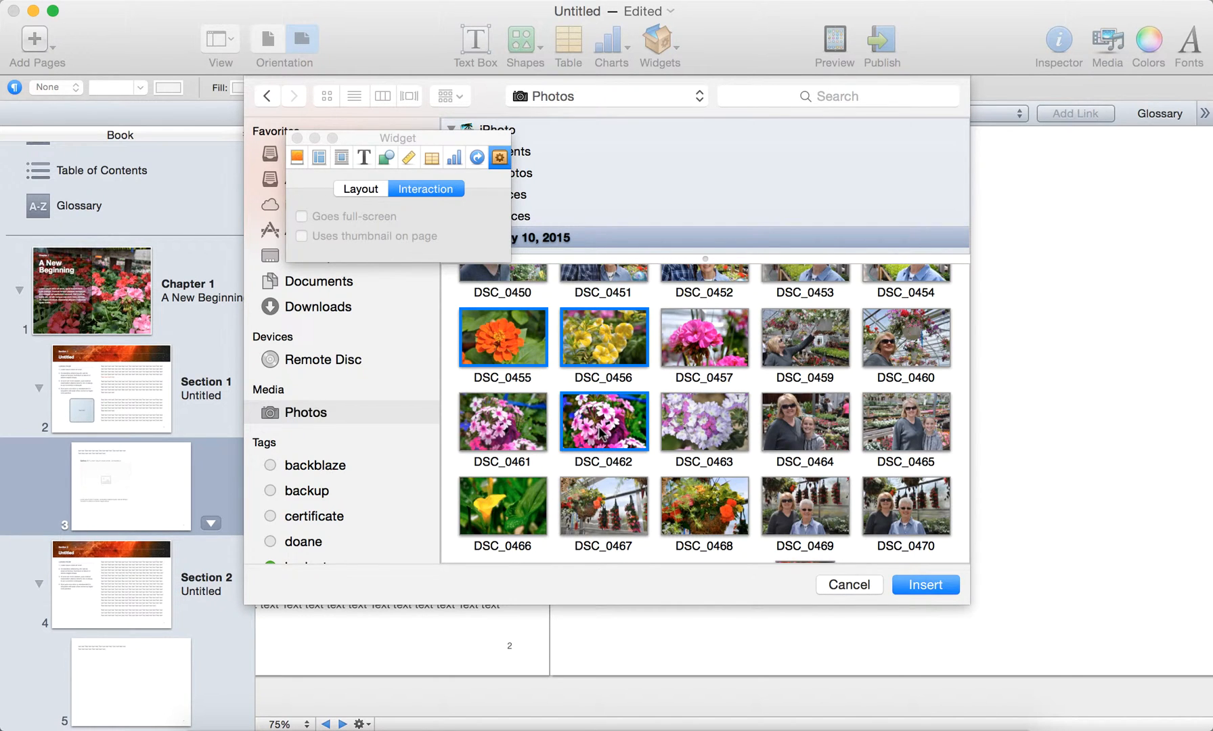
pyautogui.keyDown('super'); pyautogui.click(508, 507); pyautogui.keyUp('super')
pyautogui.scroll(-3, 508, 506)
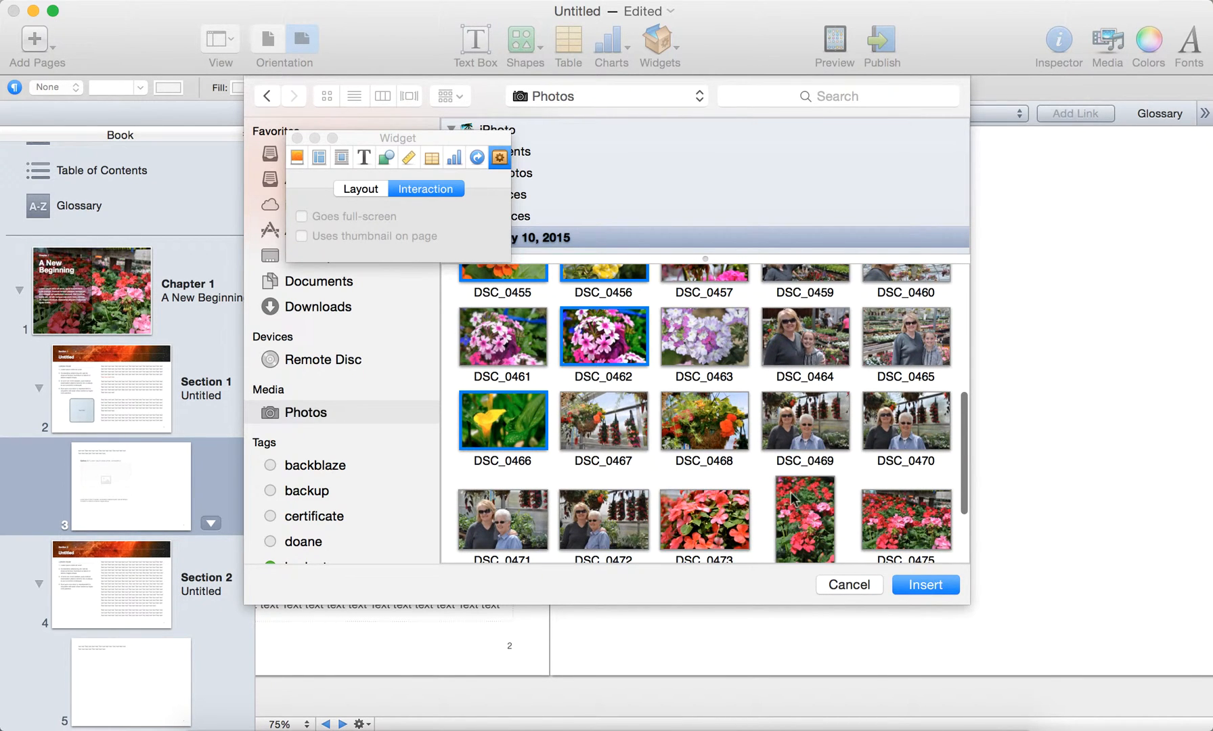
pyautogui.scroll(3, 902, 530)
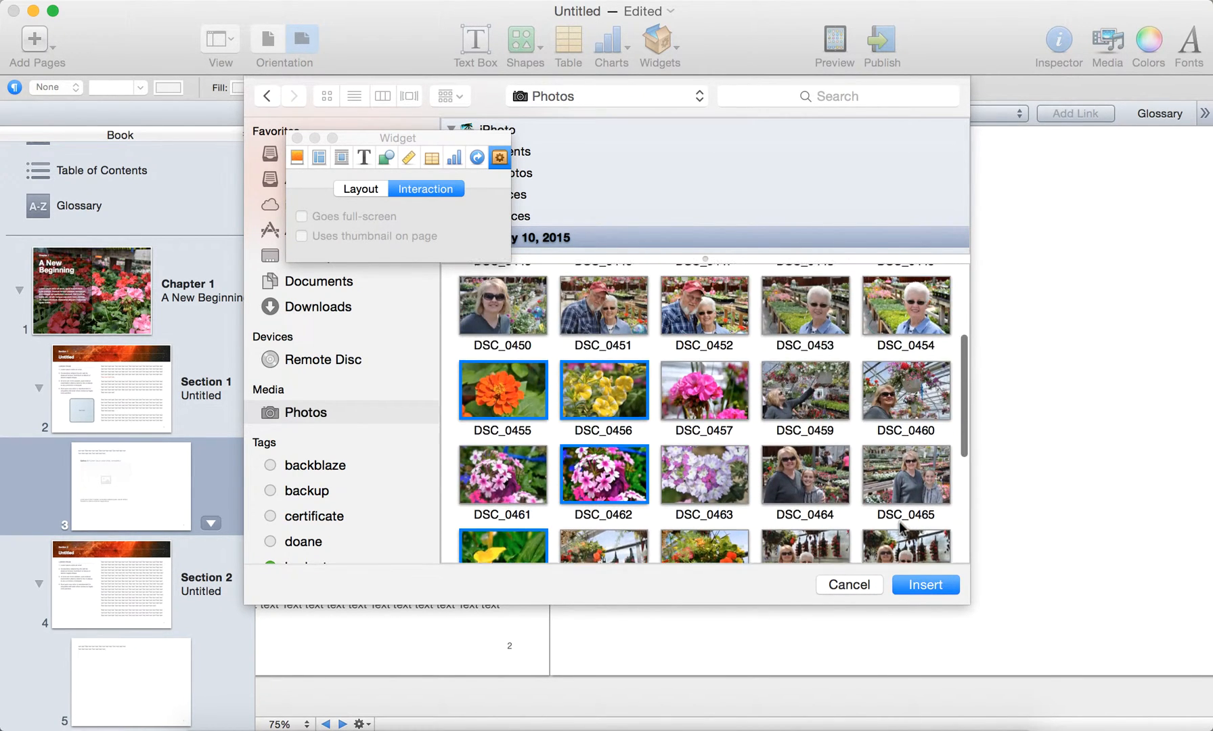
pyautogui.scroll(-3, 902, 530)
pyautogui.keyDown('super'); pyautogui.click(902, 530); pyautogui.keyUp('super')
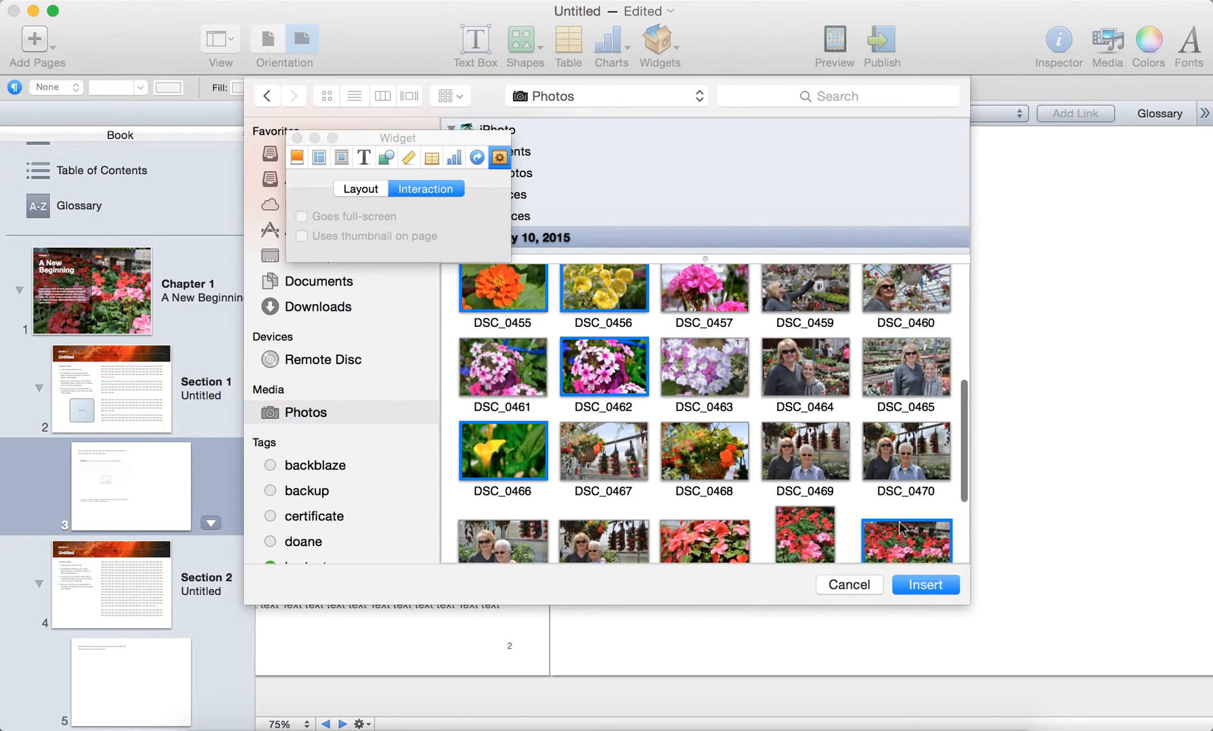
pyautogui.scroll(-3, 902, 530)
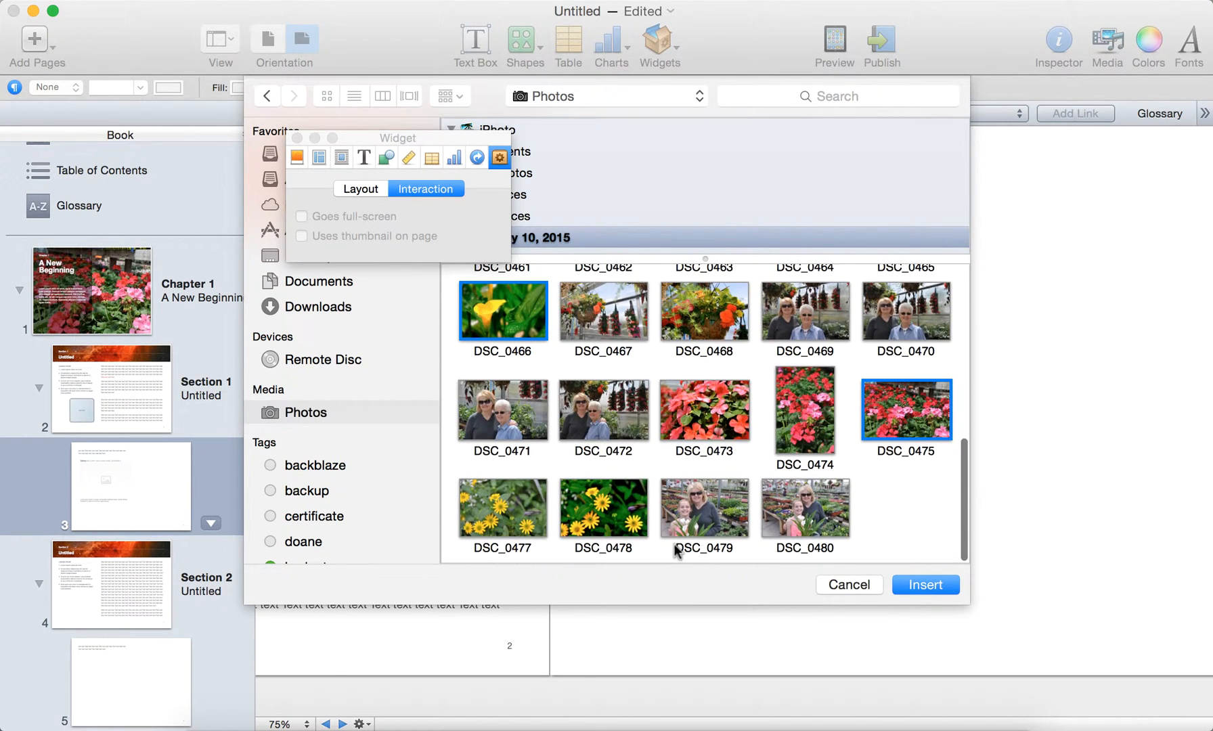
pyautogui.keyDown('super'); pyautogui.click(619, 511); pyautogui.keyUp('super')
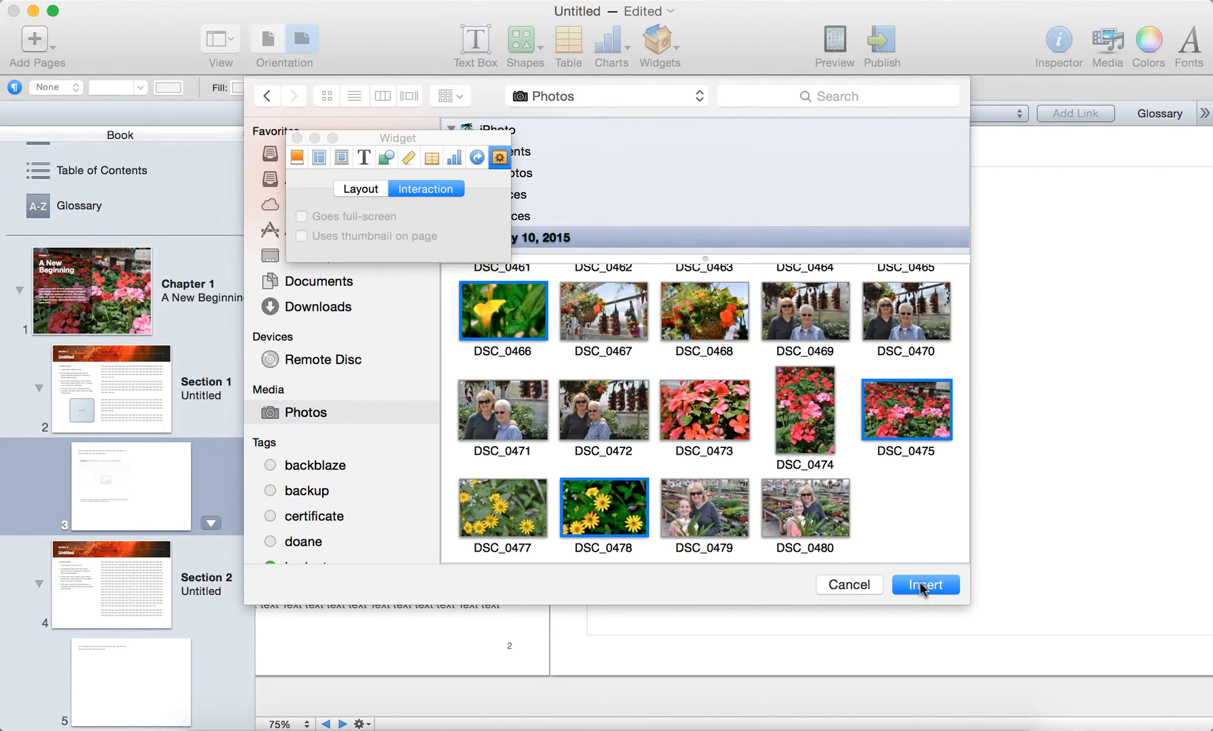
pyautogui.click(921, 583)
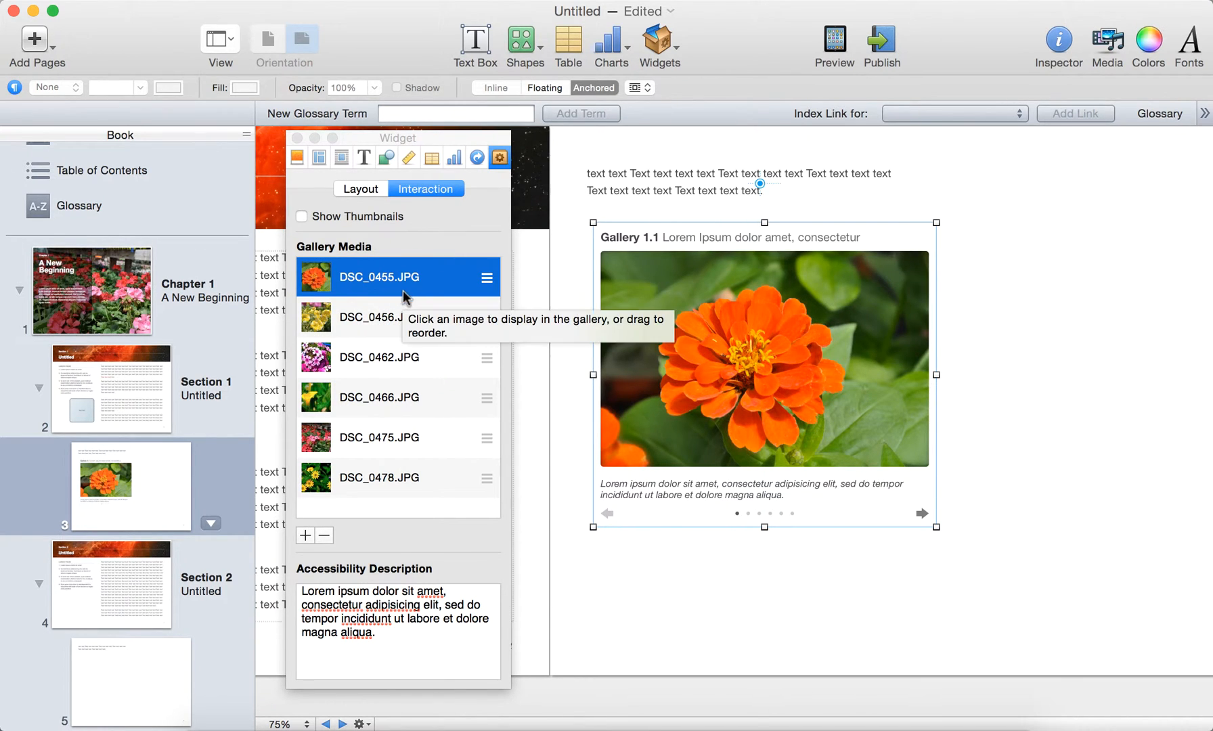
# Step: Reorder the gallery media so DSC_0466.JPG is second and DSC_0462.JPG is third
pyautogui.moveTo(478, 359); pyautogui.dragTo(485, 308)
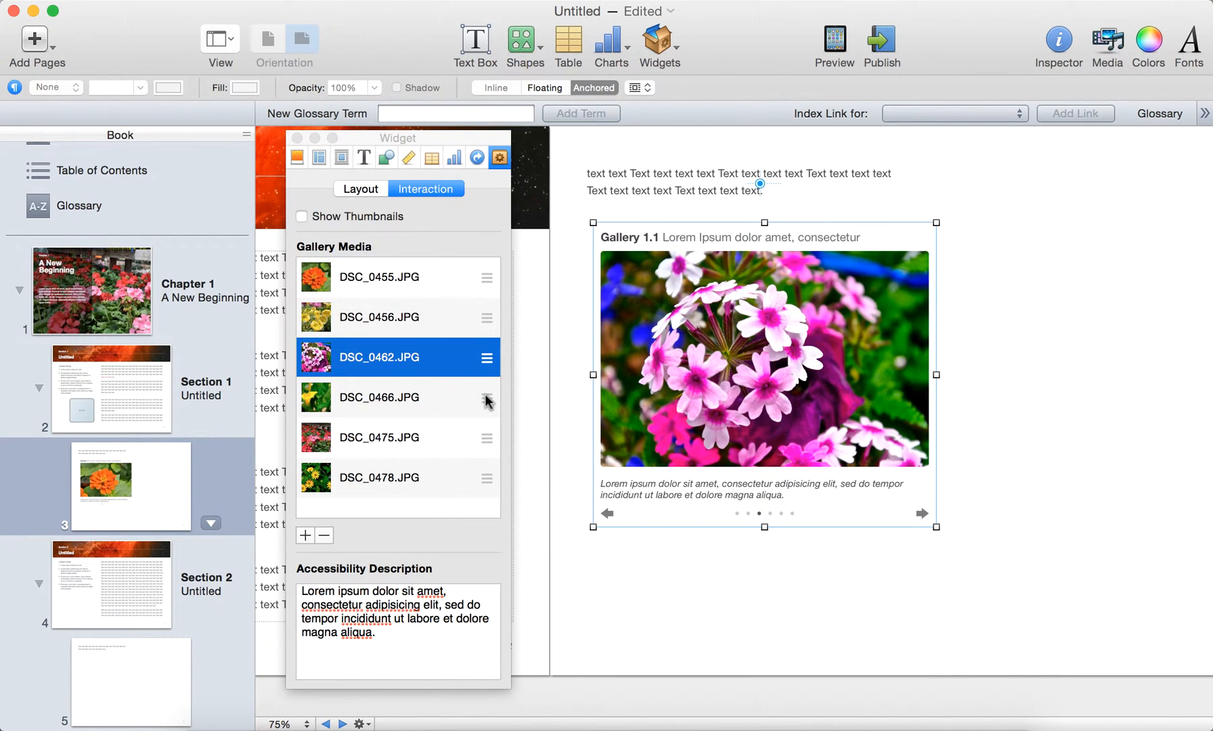
pyautogui.moveTo(485, 395); pyautogui.dragTo(484, 308)
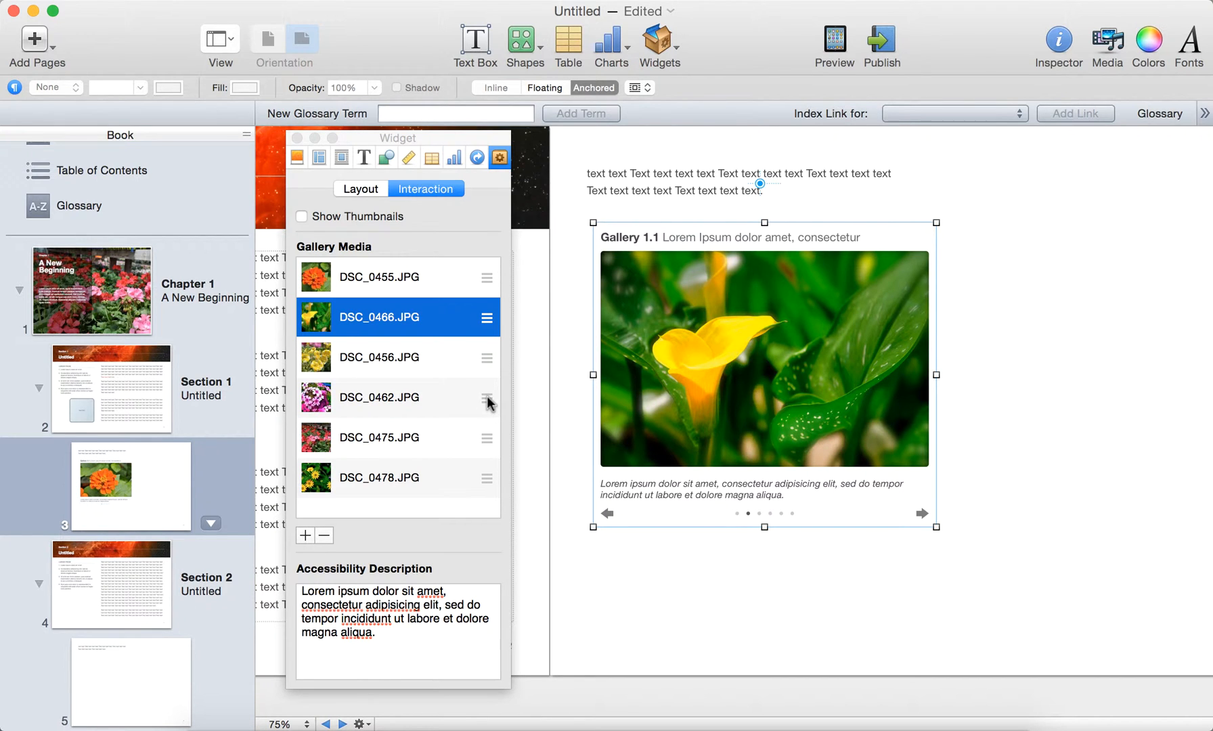
pyautogui.moveTo(487, 397); pyautogui.dragTo(488, 331)
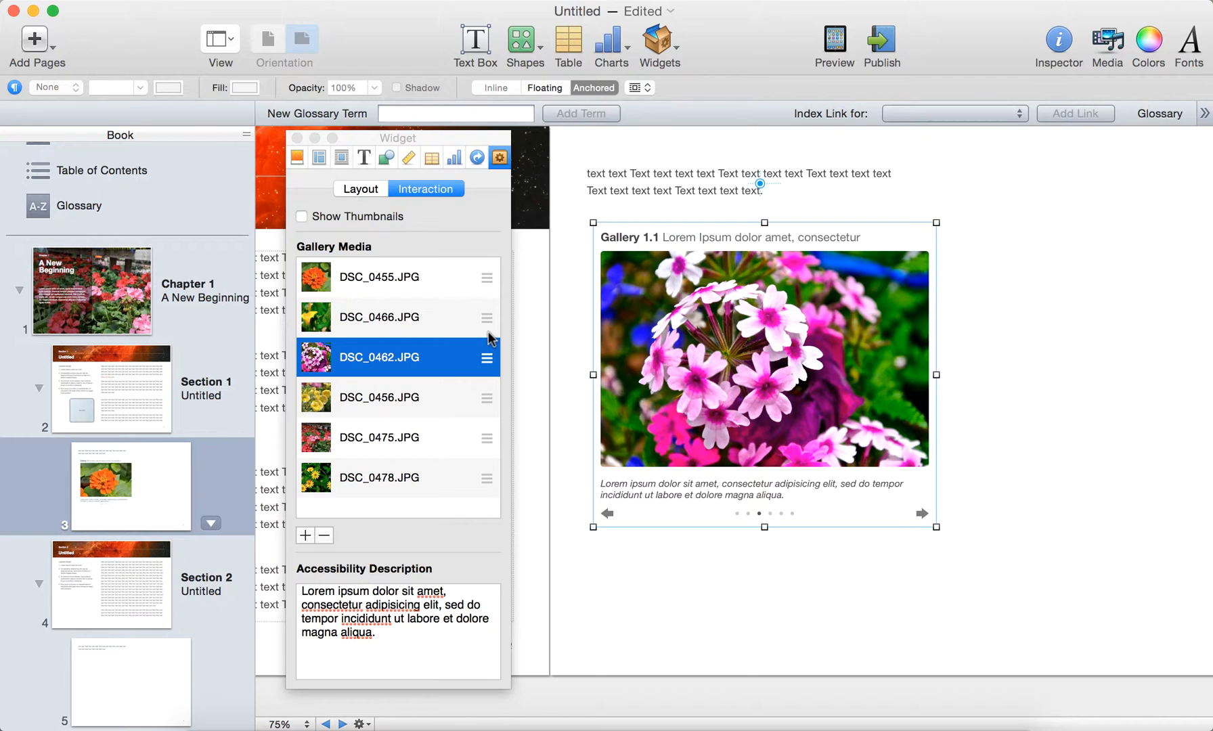
# Step: Show thumbnails beneath the gallery image, trying the option off and on again
pyautogui.click(302, 217)
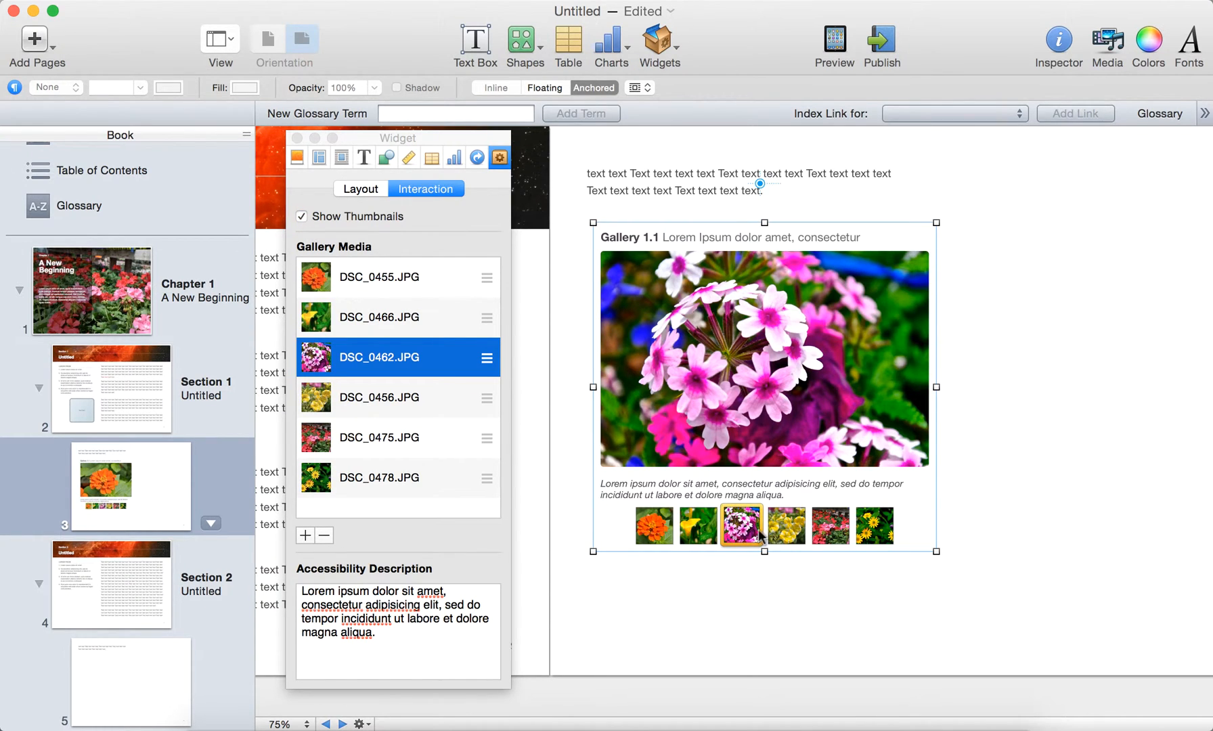
pyautogui.click(301, 216)
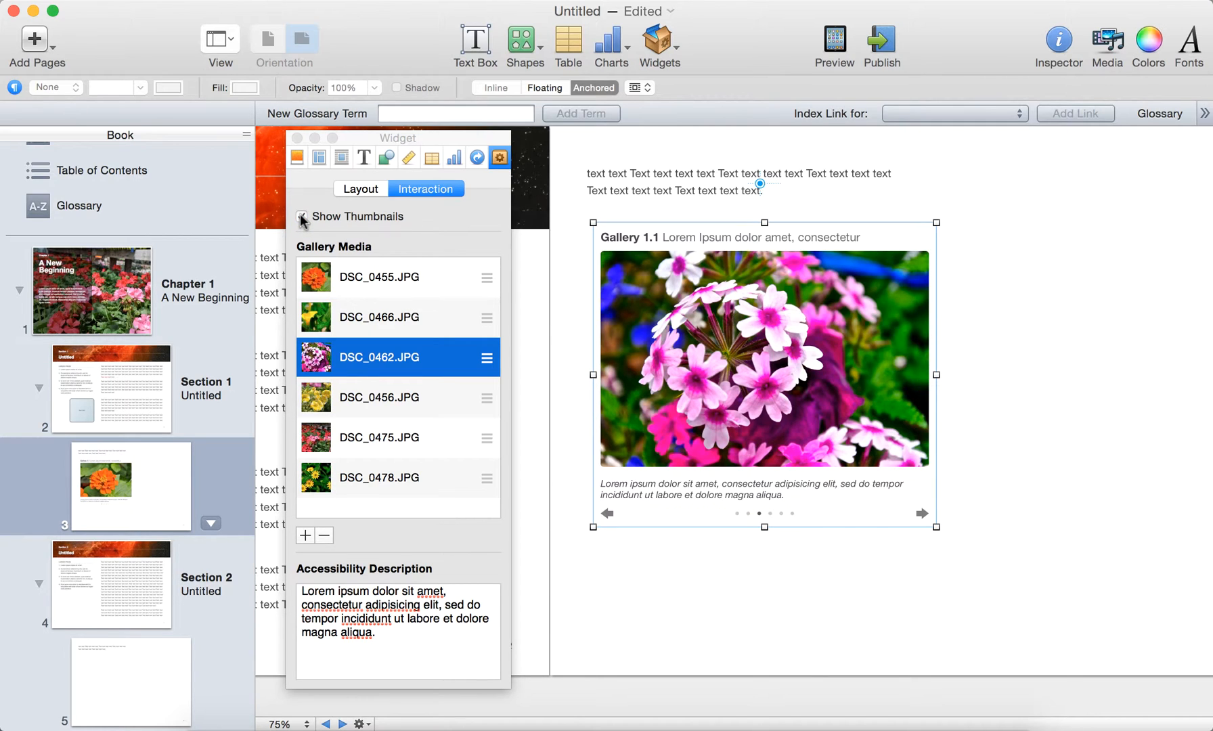
pyautogui.click(302, 217)
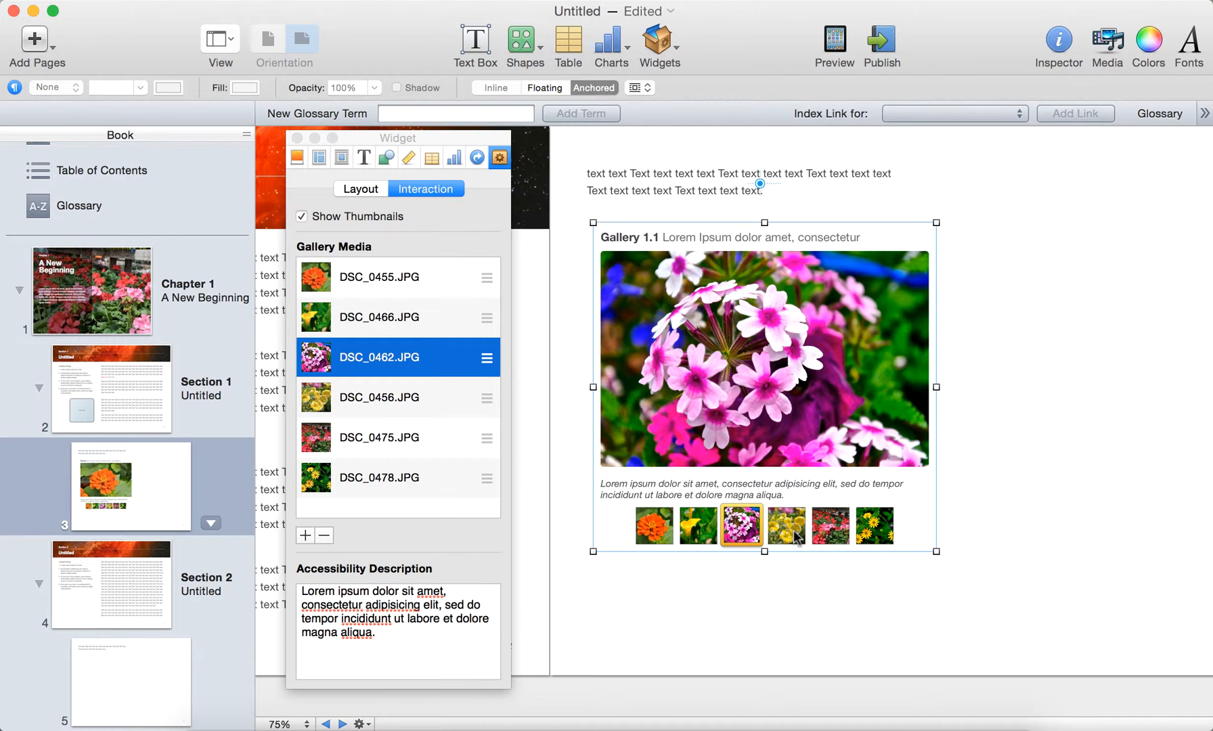
# Step: Preview the DSC_0456 and DSC_0475 photos in the gallery through their thumbnails
pyautogui.click(798, 537)
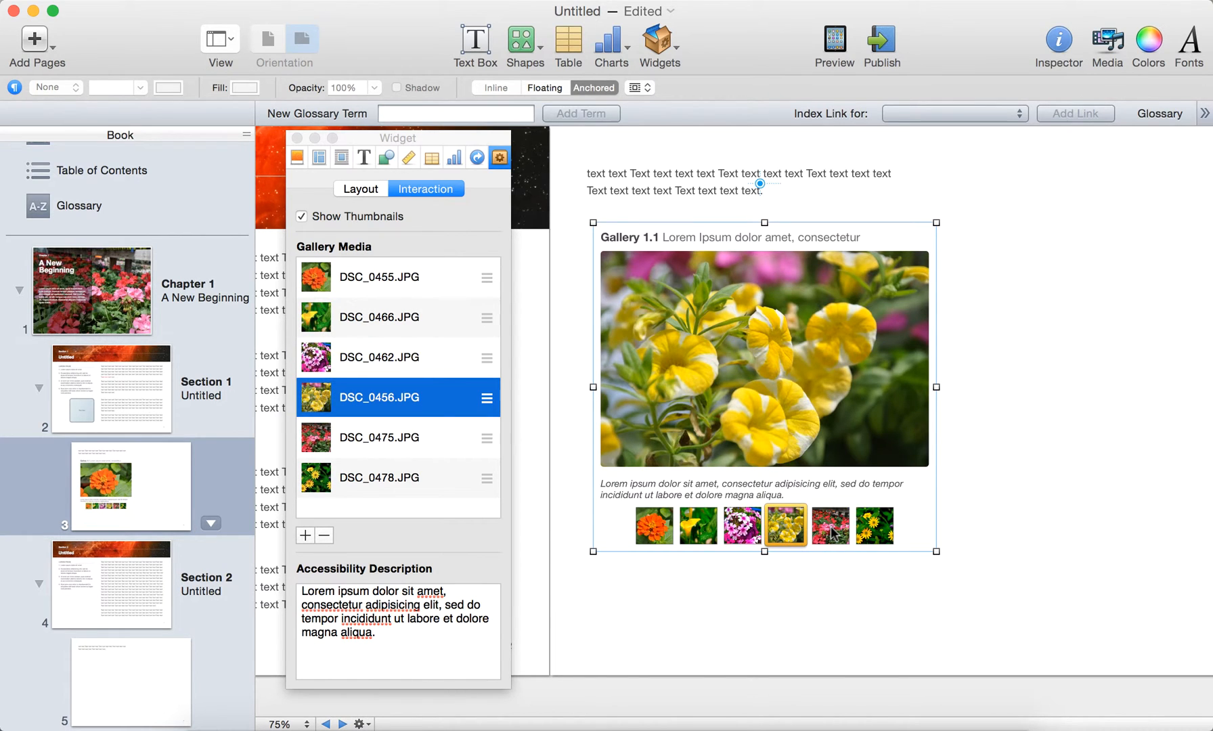
pyautogui.click(833, 533)
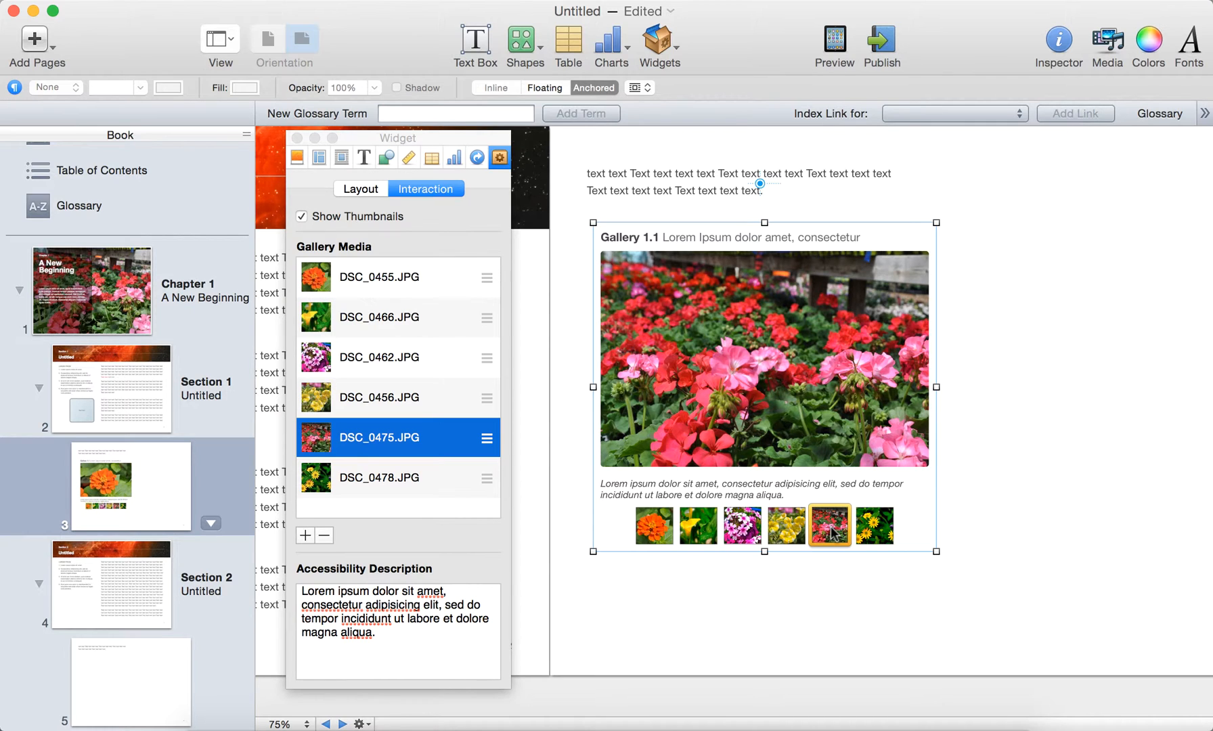
pyautogui.click(832, 534)
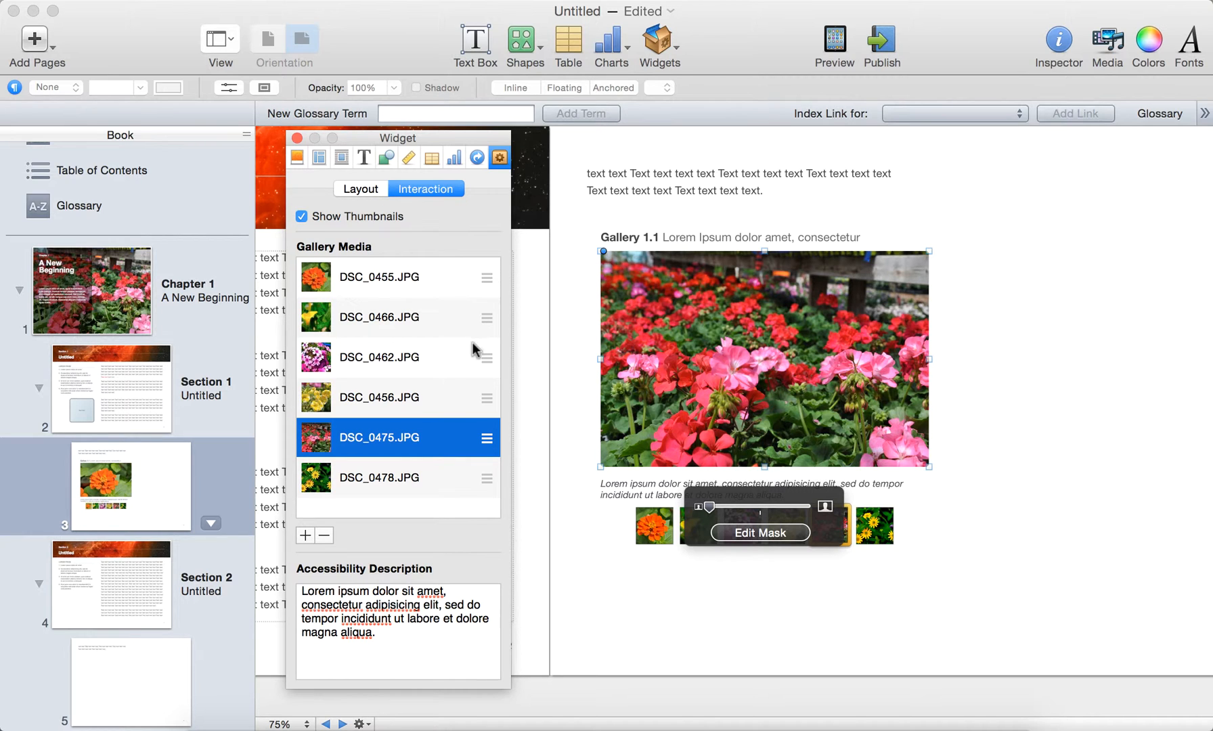
# Step: Try the Bottom layout for the gallery, and set its layout to Top
pyautogui.click(366, 189)
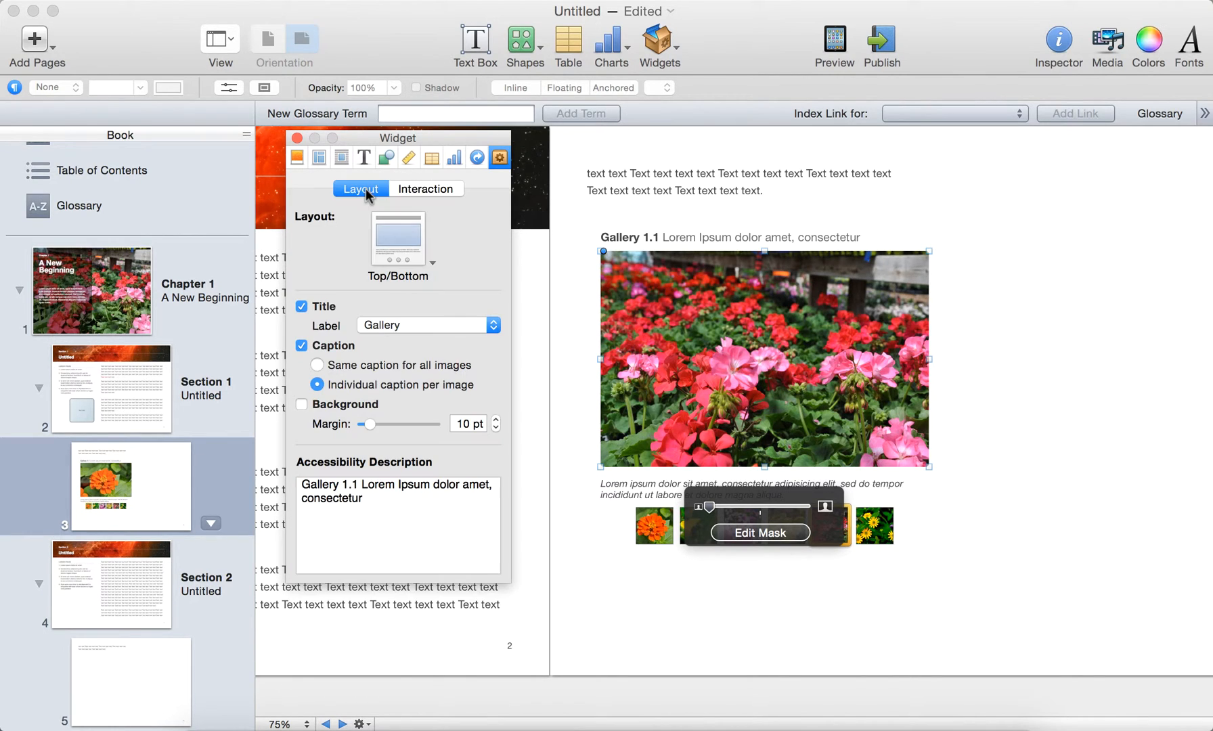
pyautogui.click(433, 268)
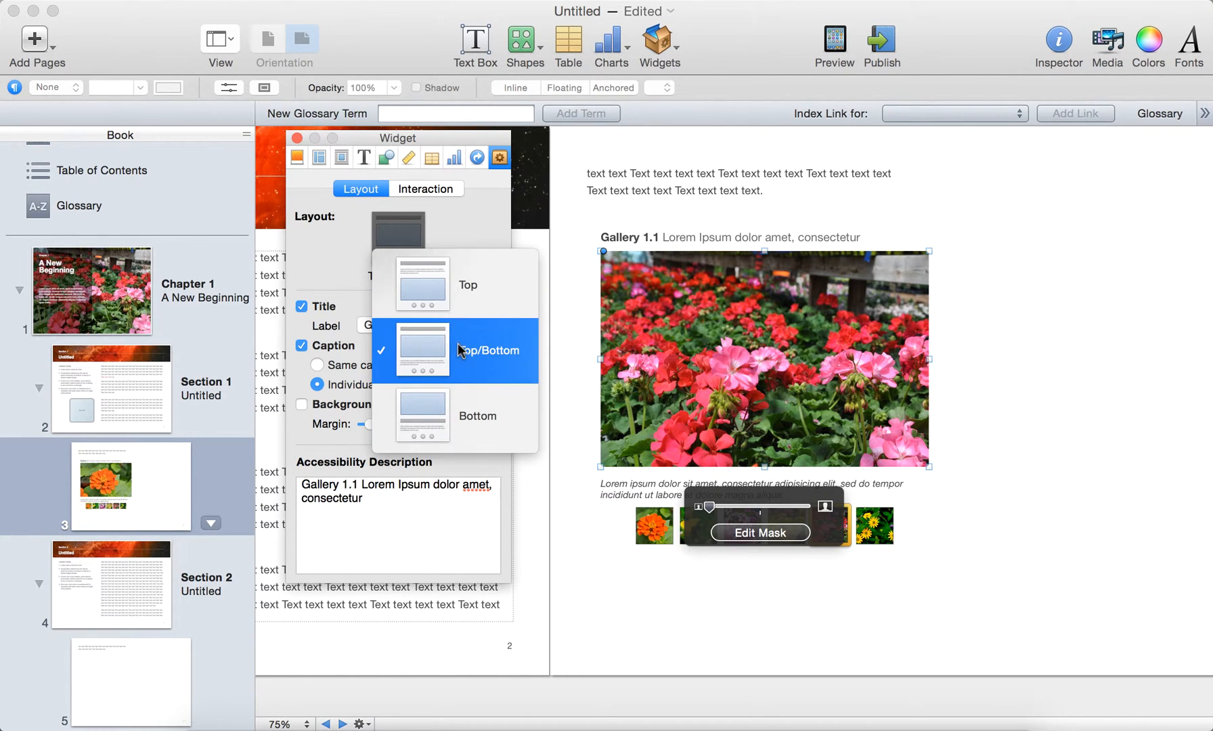
pyautogui.click(474, 426)
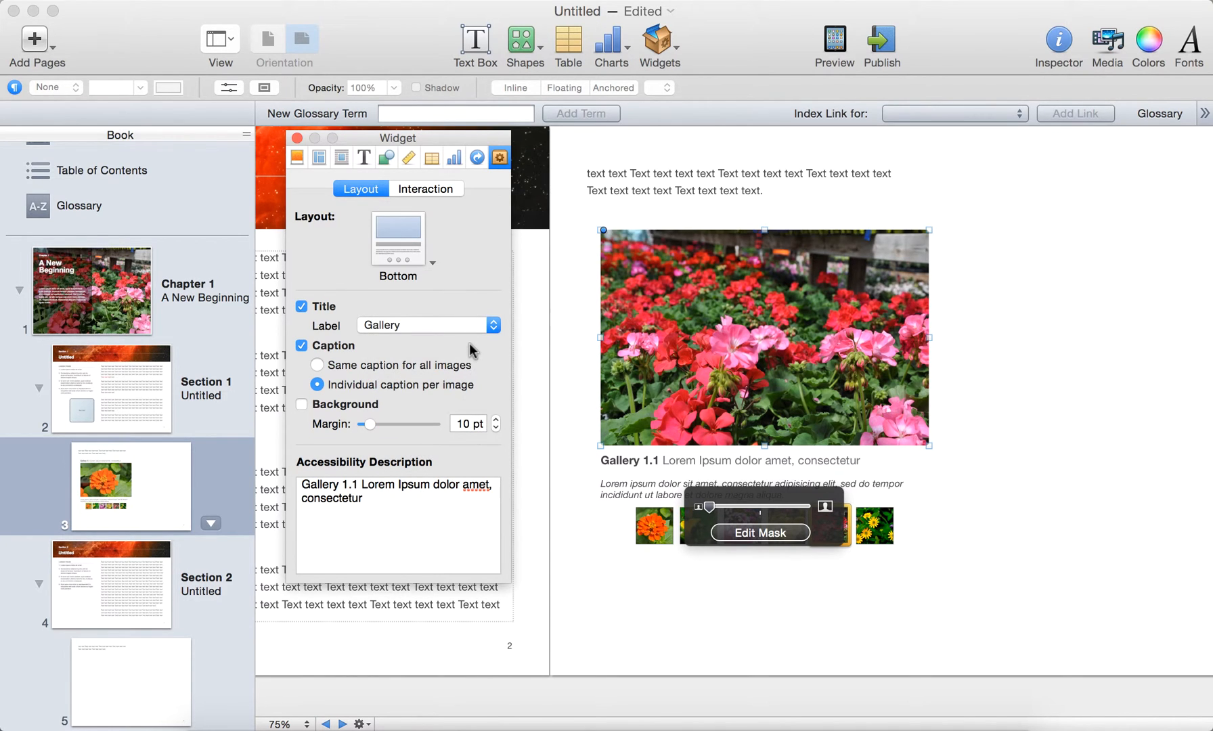
pyautogui.click(416, 247)
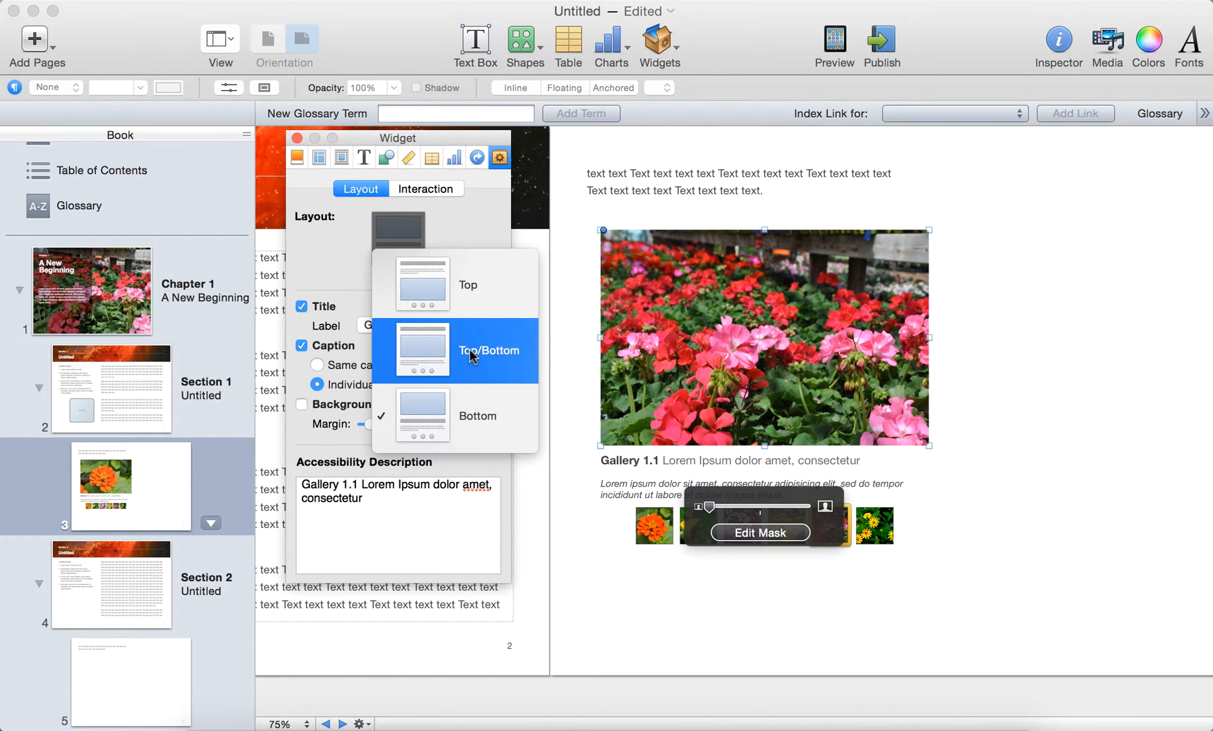
pyautogui.click(478, 303)
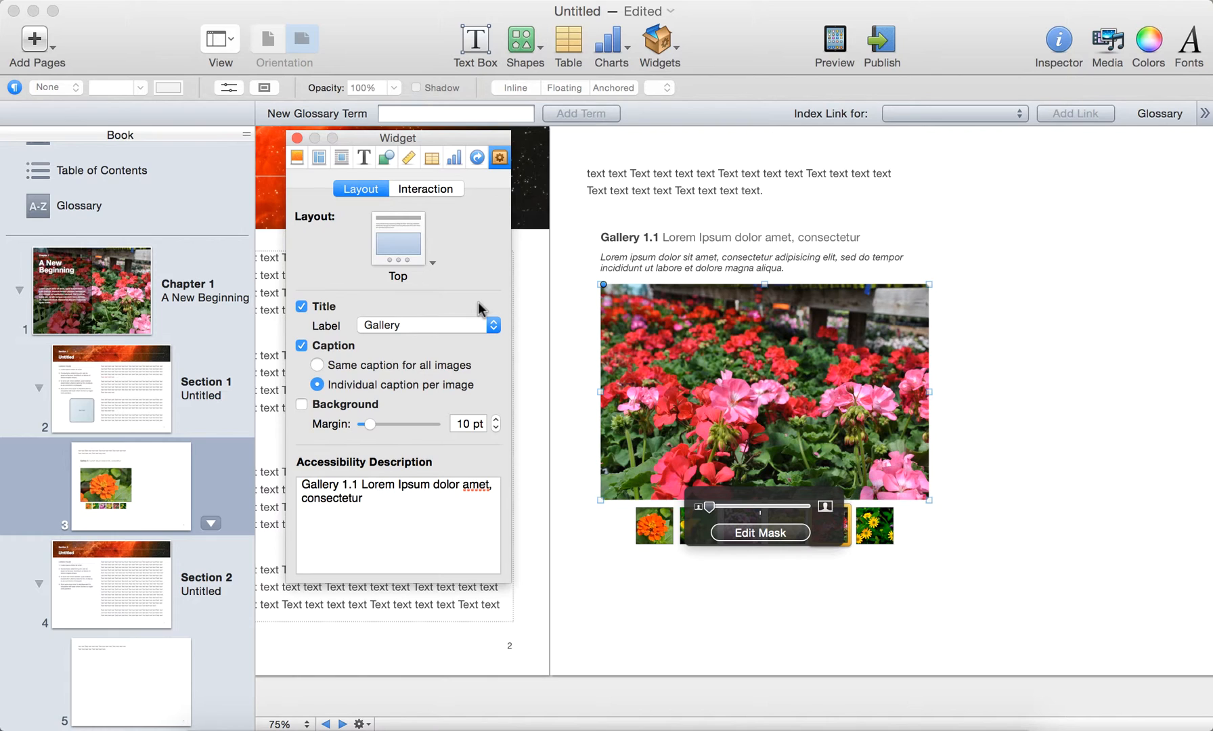
# Step: Remove the title from the gallery and deselect it
pyautogui.click(301, 308)
pyautogui.click(575, 556)
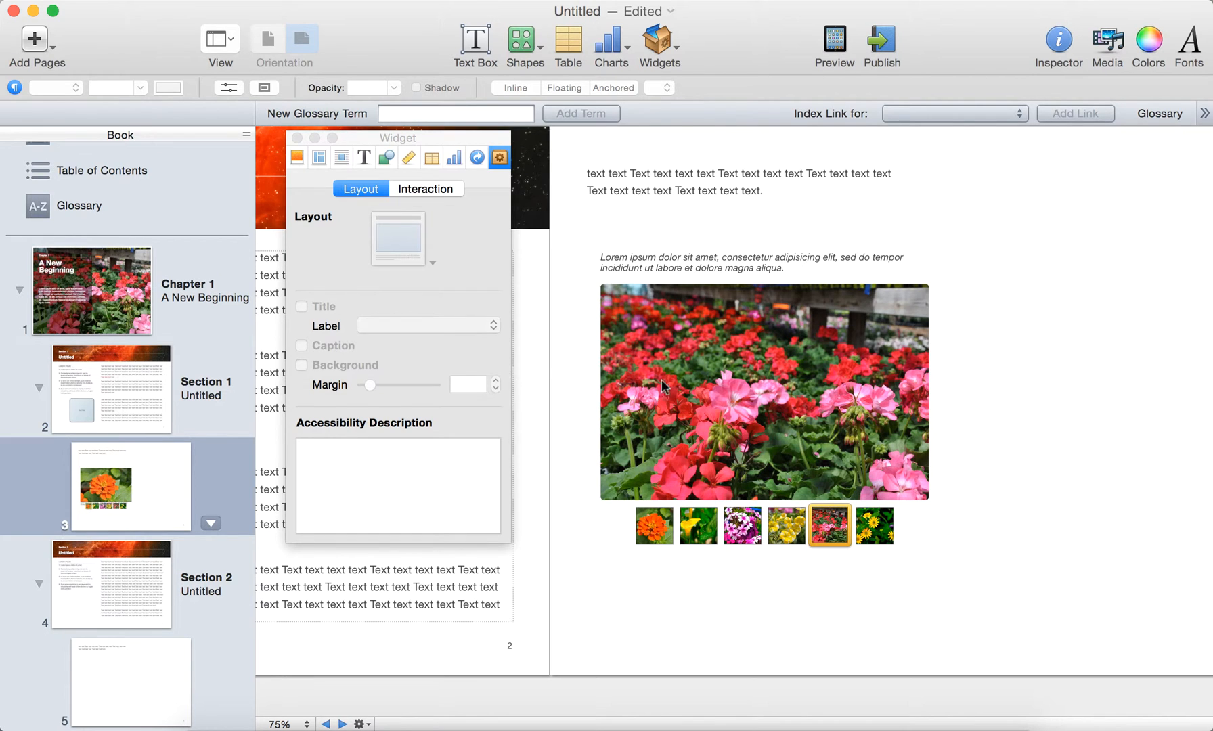
# Step: Try the gallery with its title shown and with its caption hidden, restore both settings, and deselect it
pyautogui.click(691, 381)
pyautogui.click(301, 306)
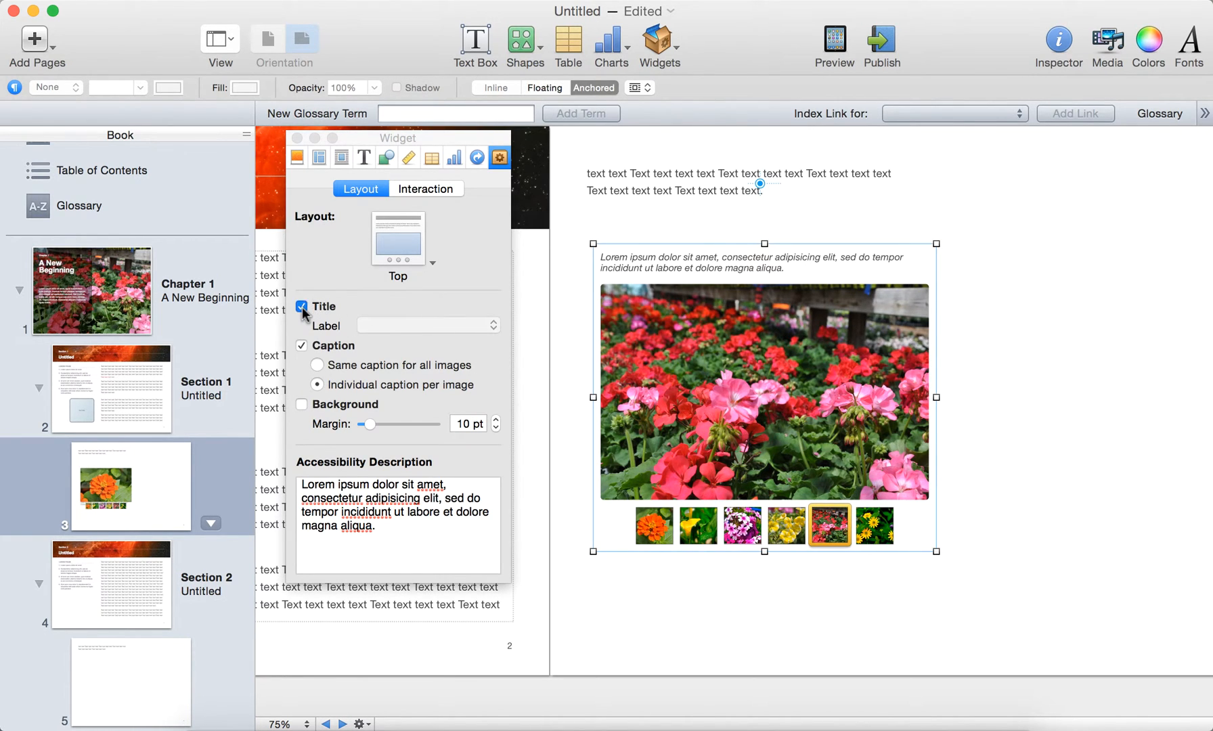
pyautogui.click(302, 309)
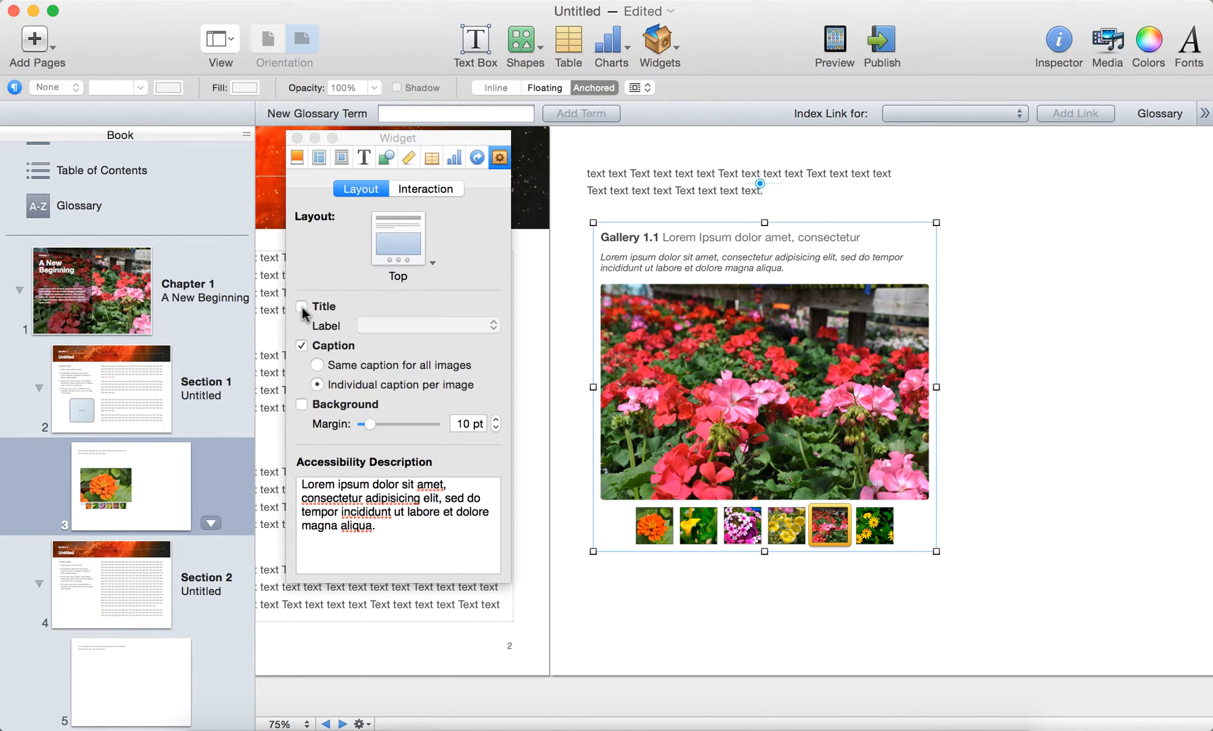
pyautogui.click(302, 346)
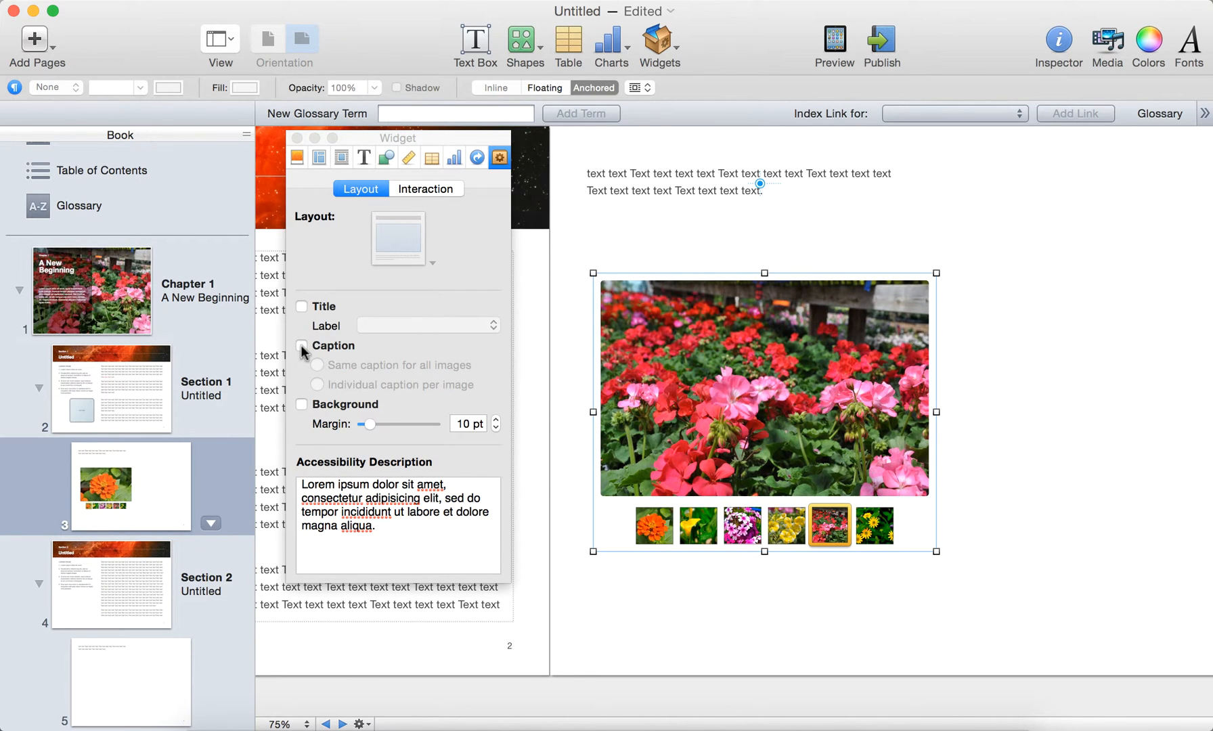
pyautogui.click(301, 346)
pyautogui.click(983, 386)
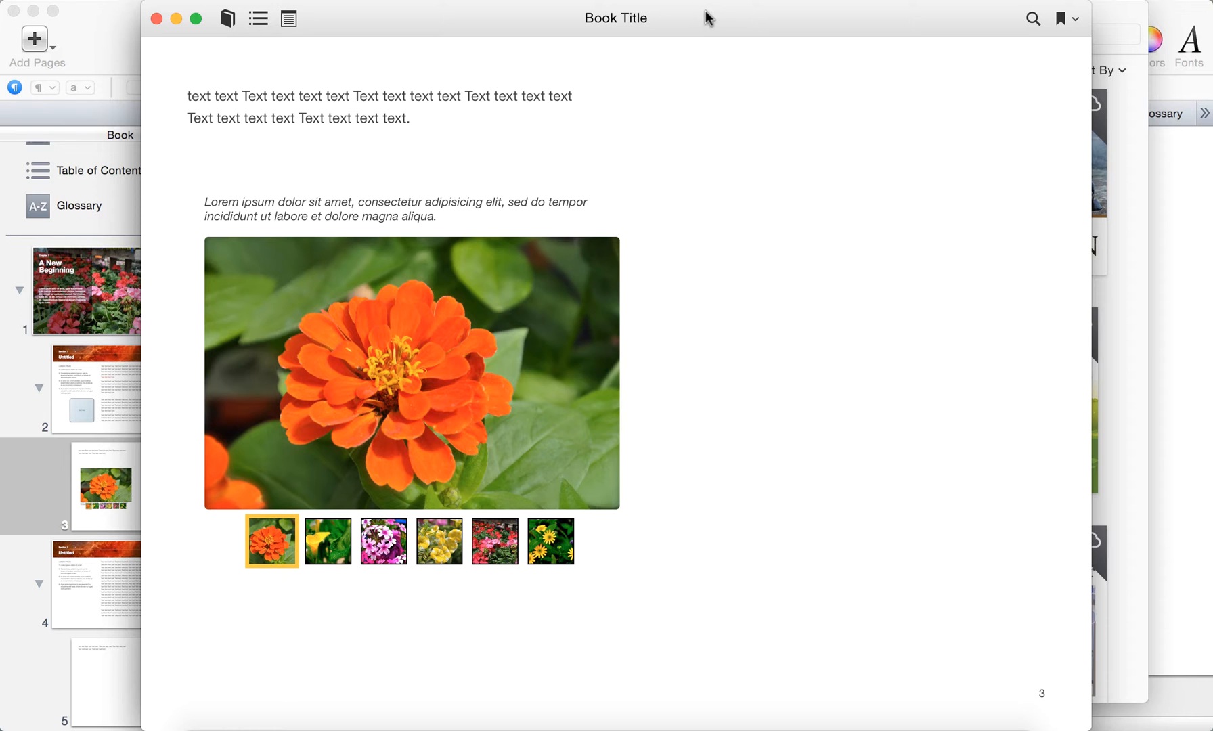
# Step: In the book preview, browse the page 3 gallery forward to the yellow daisies and back to the pink-and-white flowers
pyautogui.moveTo(706, 19); pyautogui.dragTo(725, 16)
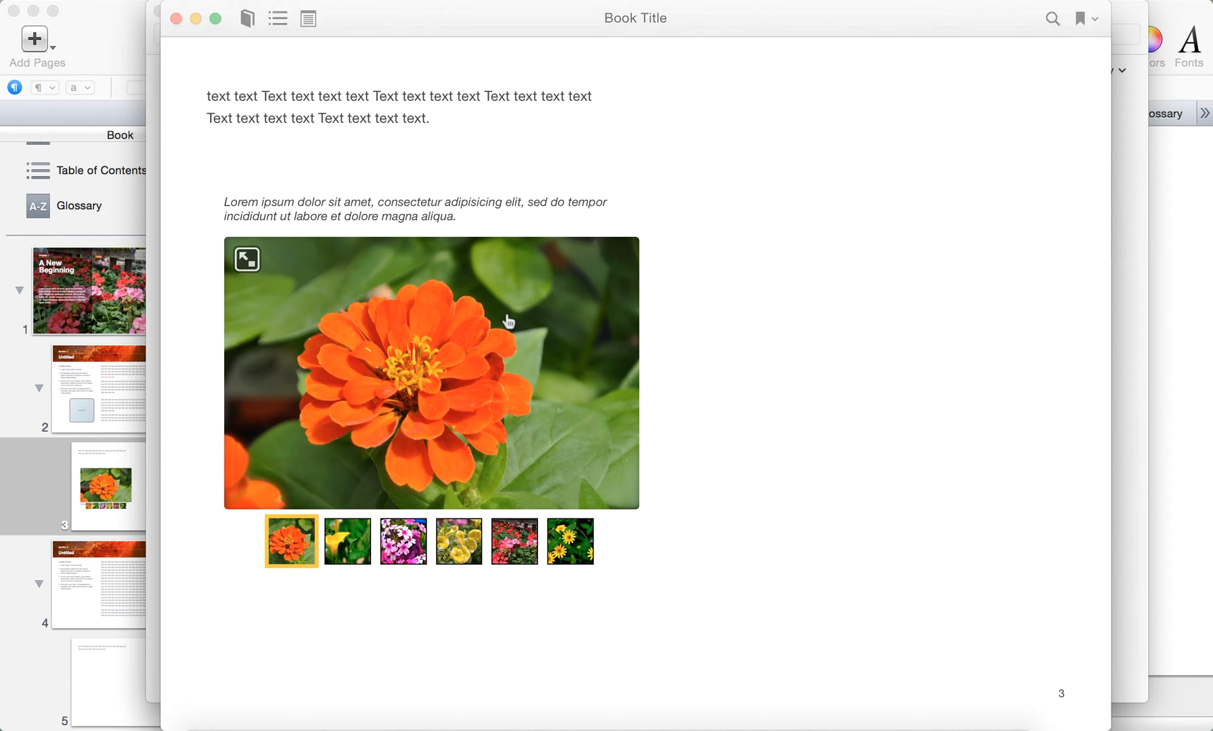
pyautogui.click(348, 541)
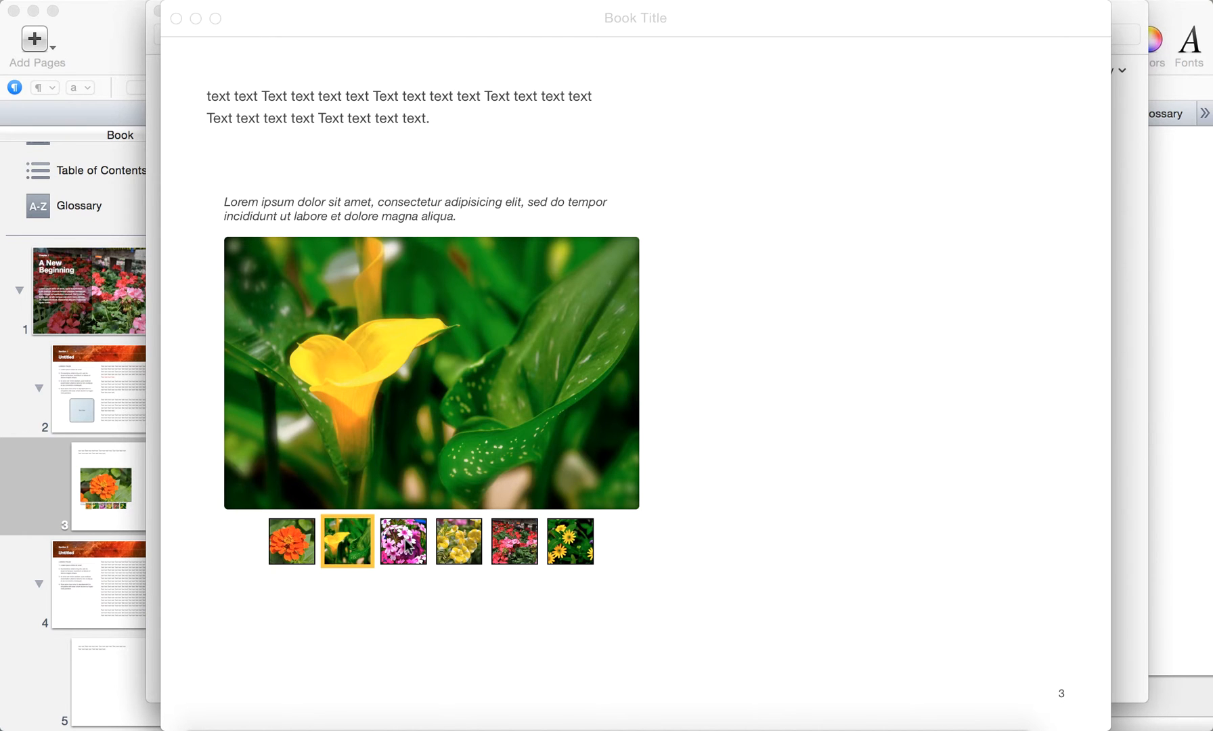
pyautogui.click(405, 541)
pyautogui.hscroll(2, 490, 464)
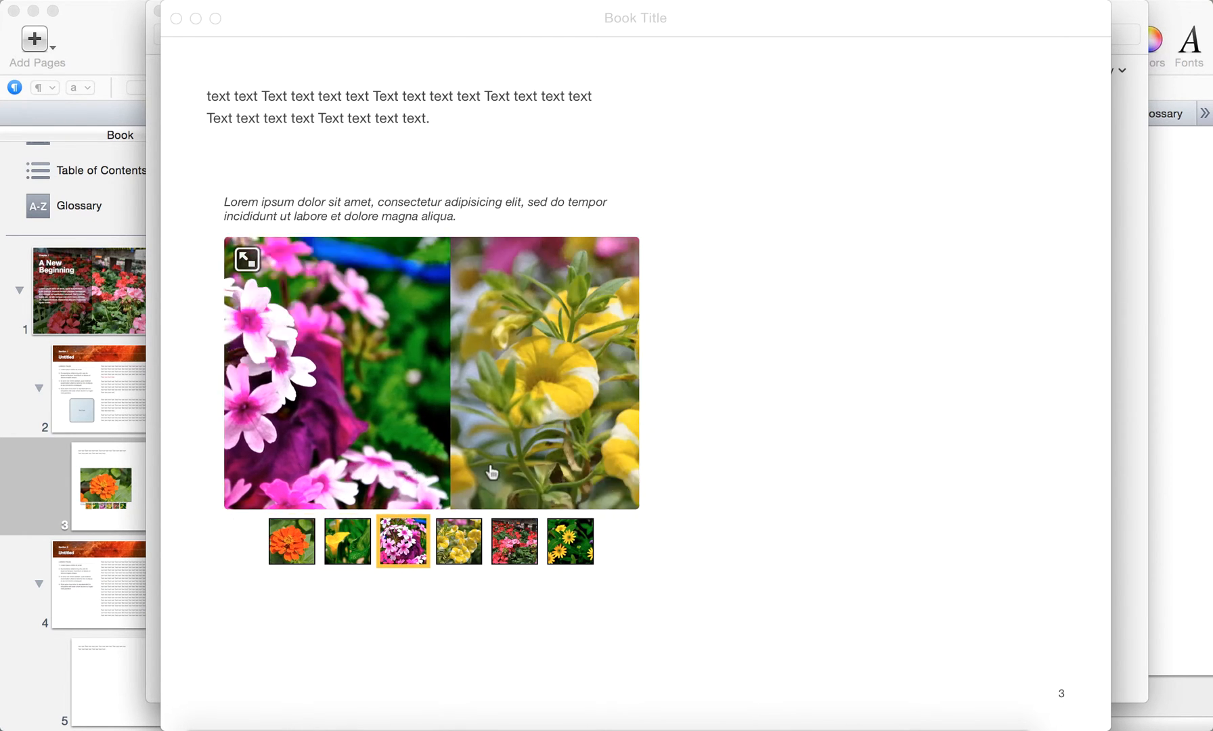
pyautogui.hscroll(2, 561, 425)
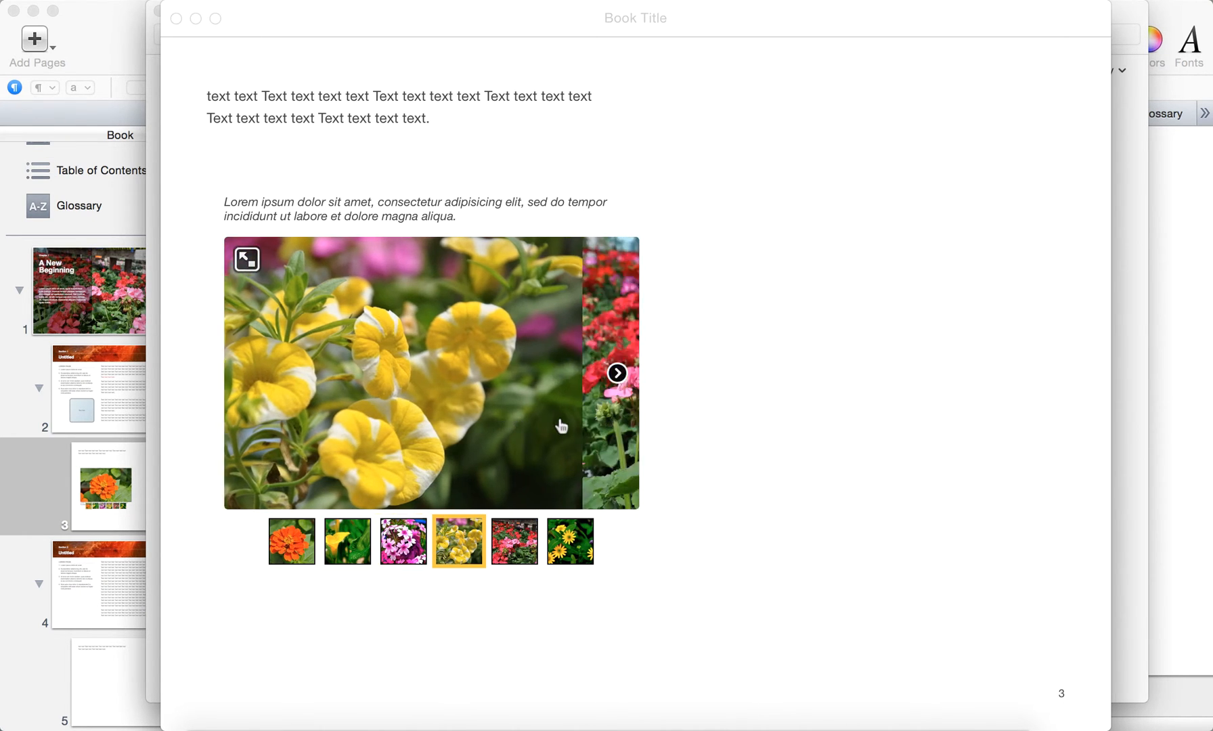
pyautogui.click(617, 372)
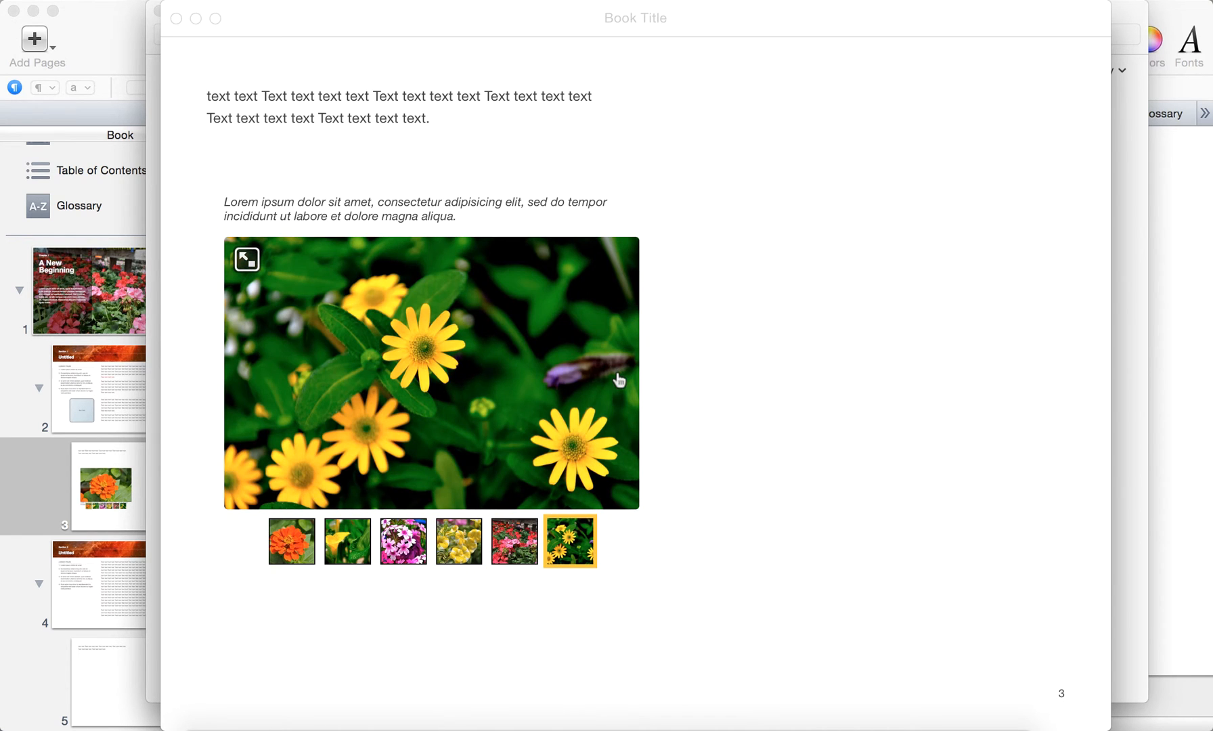
pyautogui.hscroll(-2, 466, 416)
pyautogui.hscroll(-2, 465, 418)
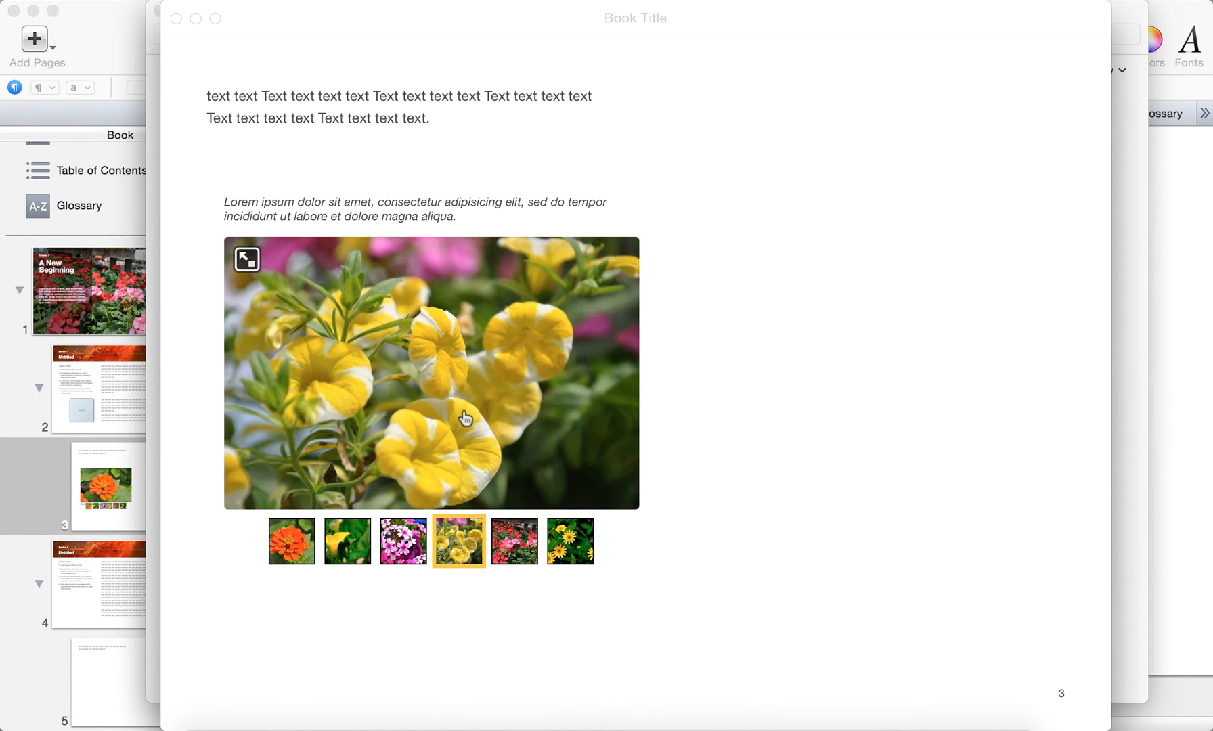
pyautogui.hscroll(-2, 465, 420)
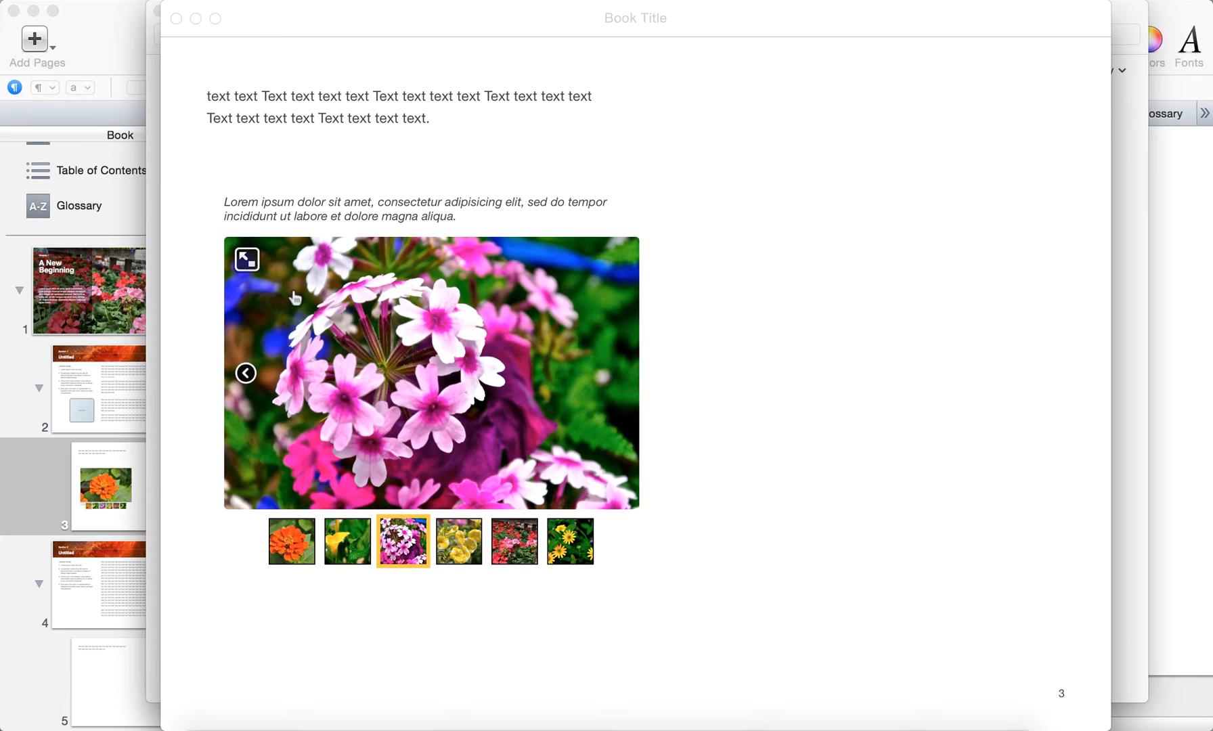
# Step: View the gallery full screen and browse its photos forward to the yellow daisies and back to the pink-and-white flowers
pyautogui.click(247, 260)
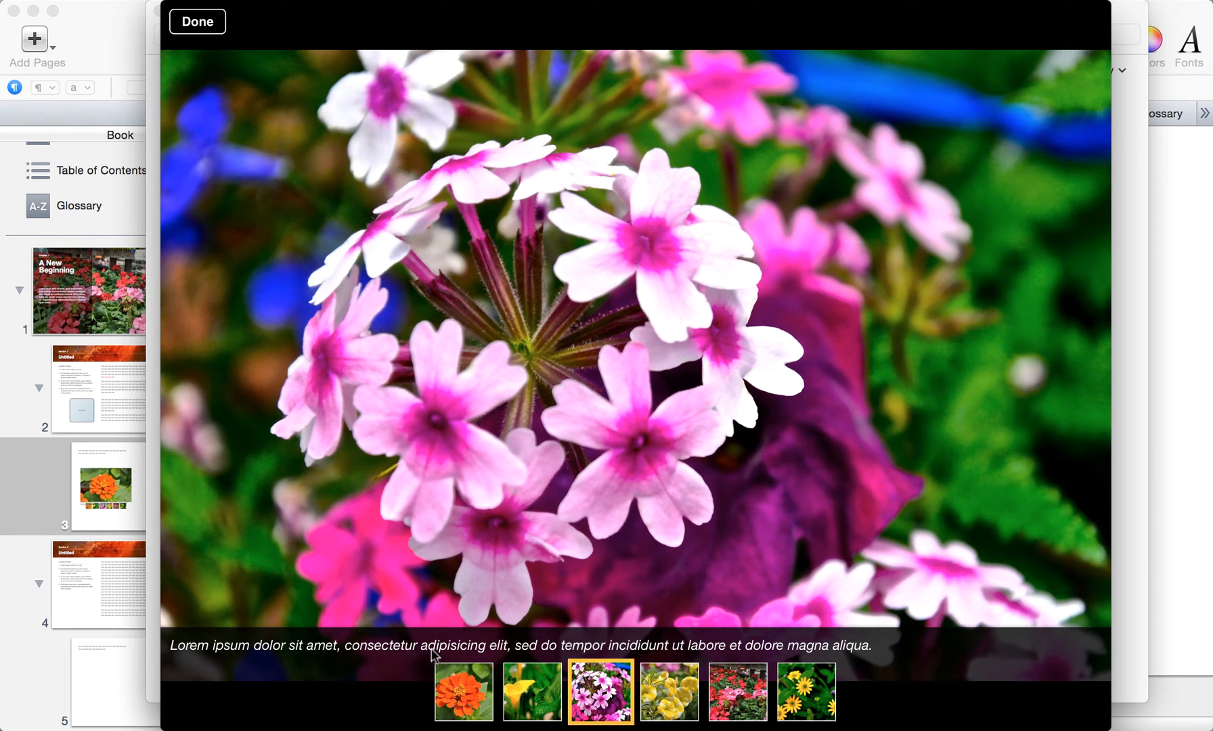
pyautogui.hscroll(5, 721, 509)
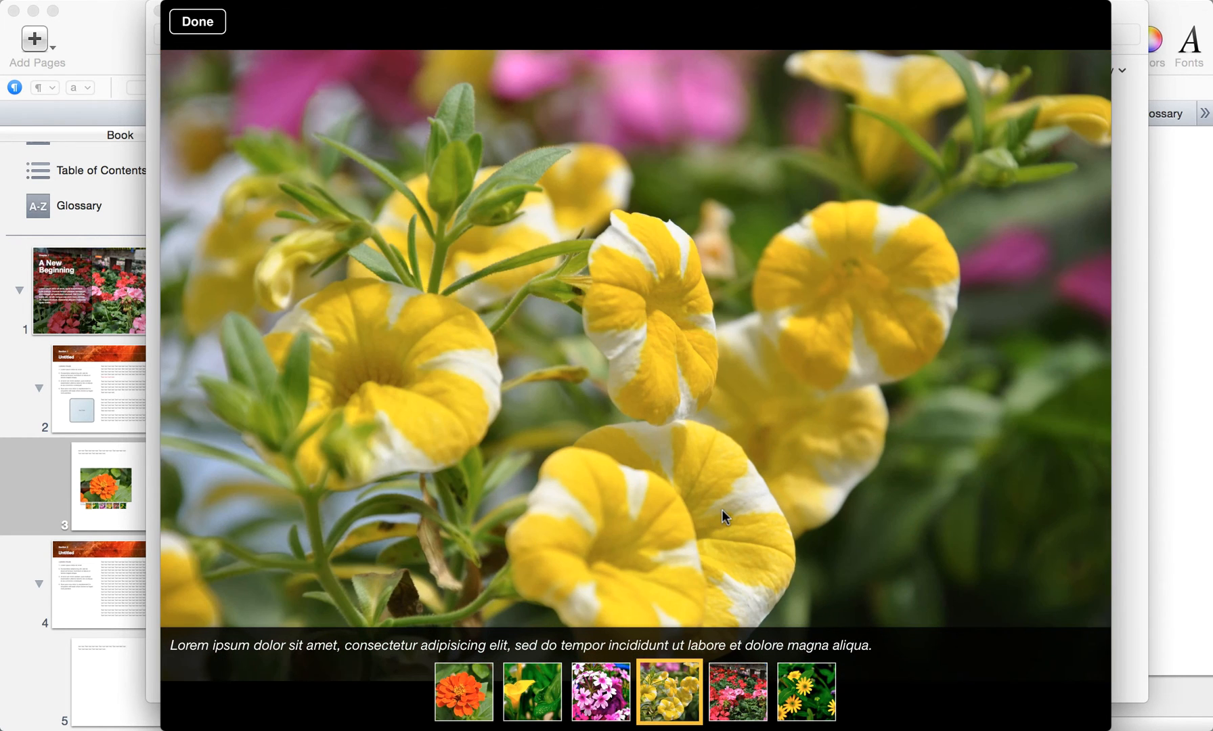
pyautogui.hscroll(3, 829, 447)
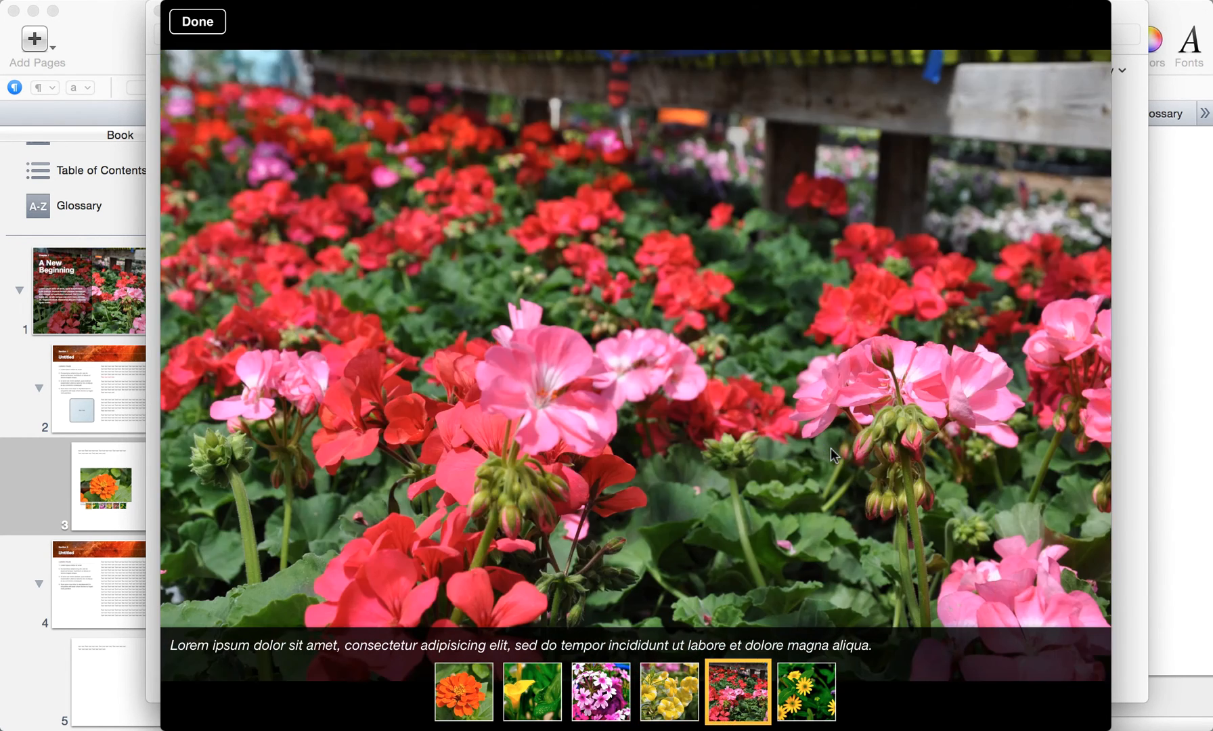
pyautogui.hscroll(3, 829, 448)
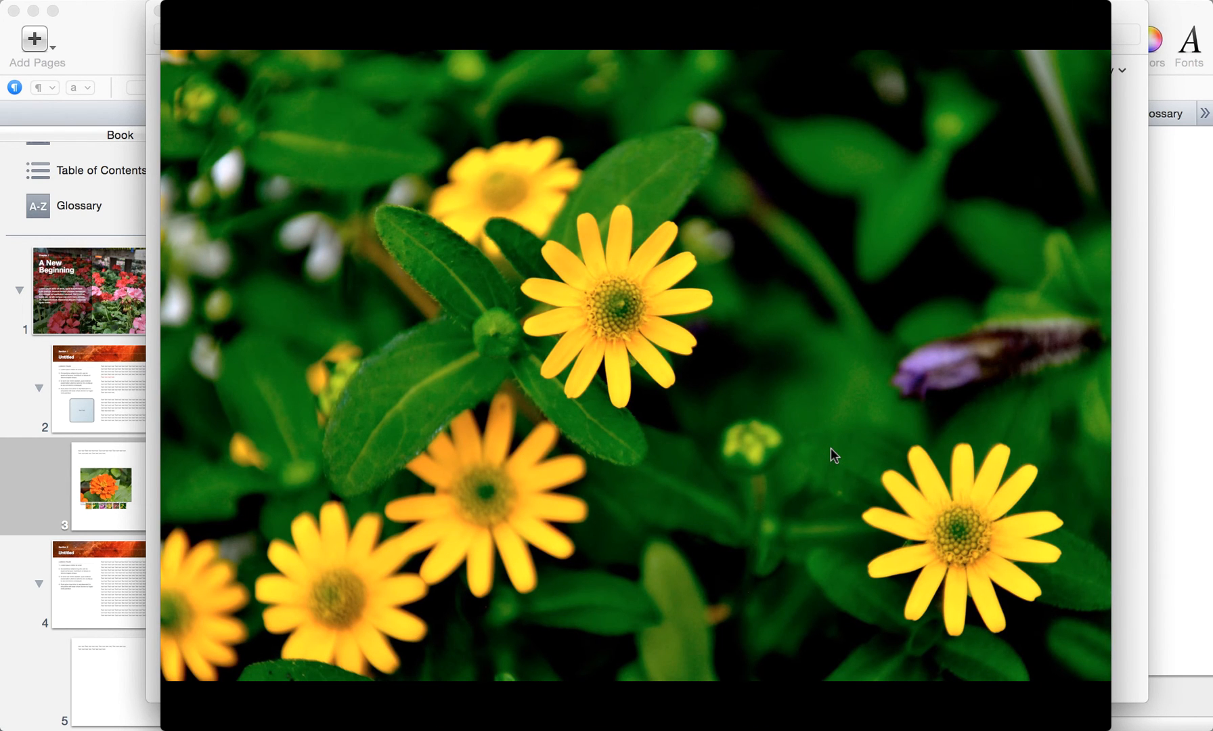
pyautogui.hscroll(-3, 830, 447)
pyautogui.hscroll(-3, 830, 447)
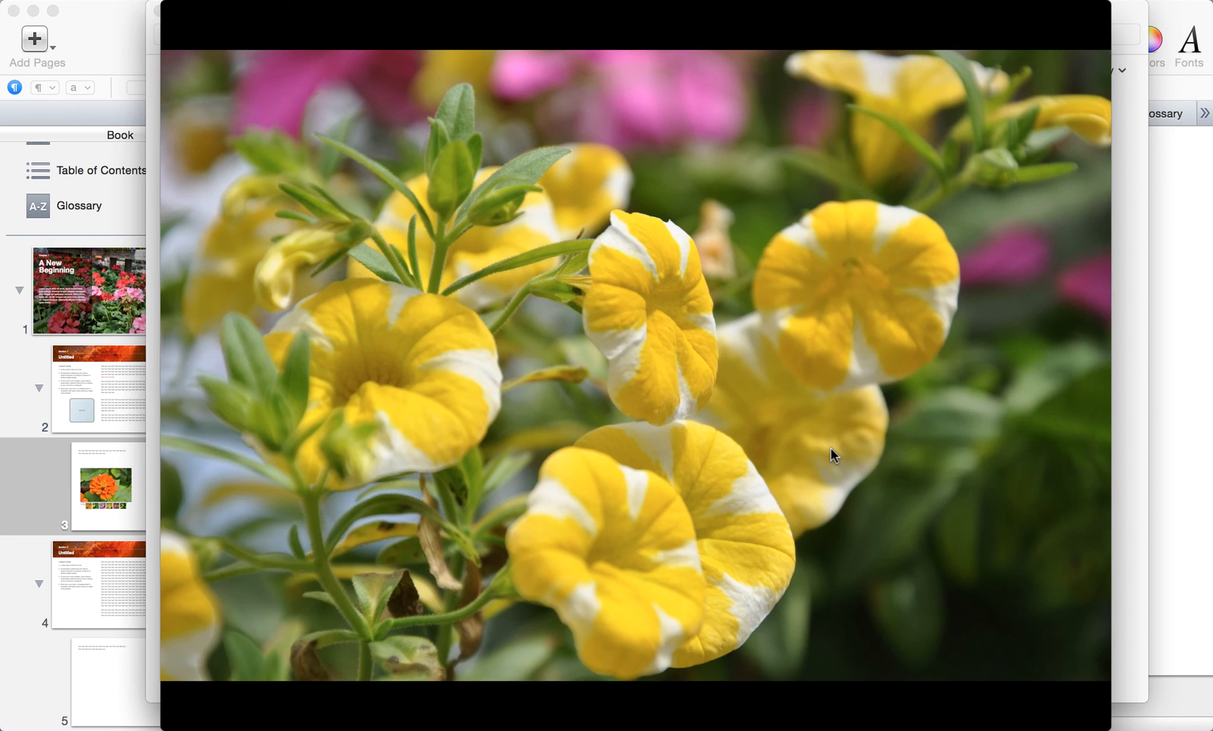
pyautogui.hscroll(-3, 830, 448)
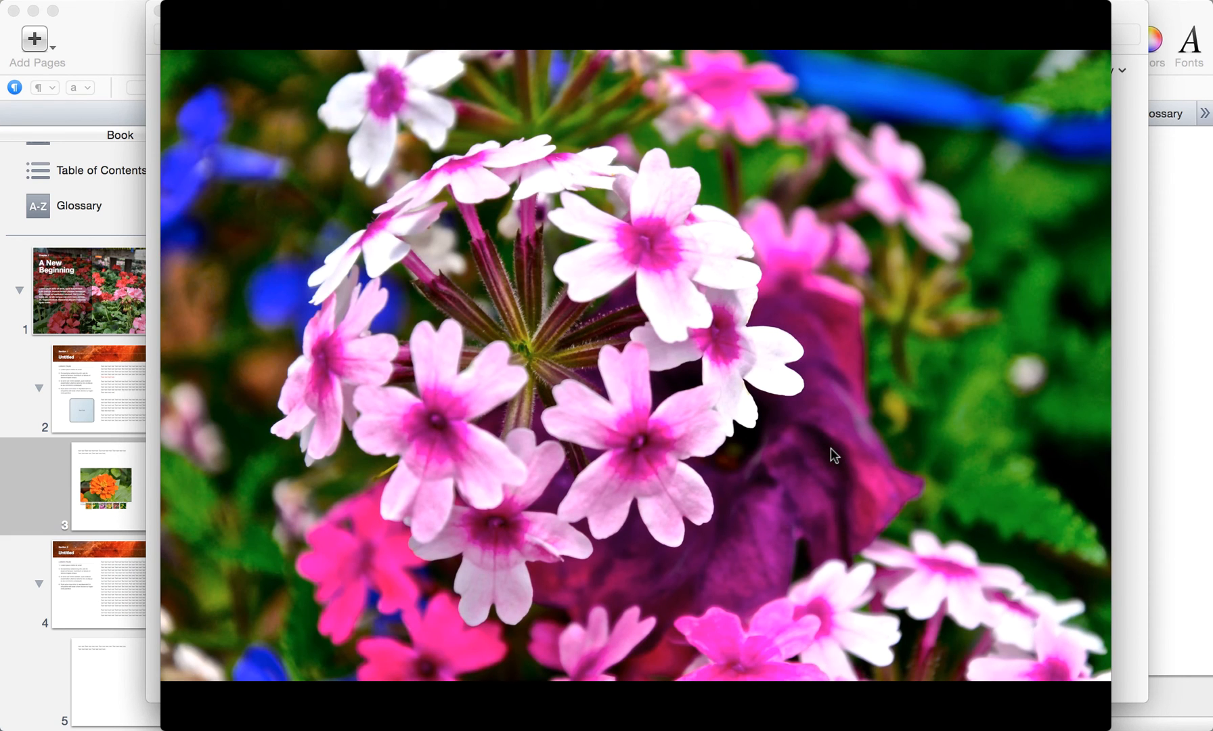